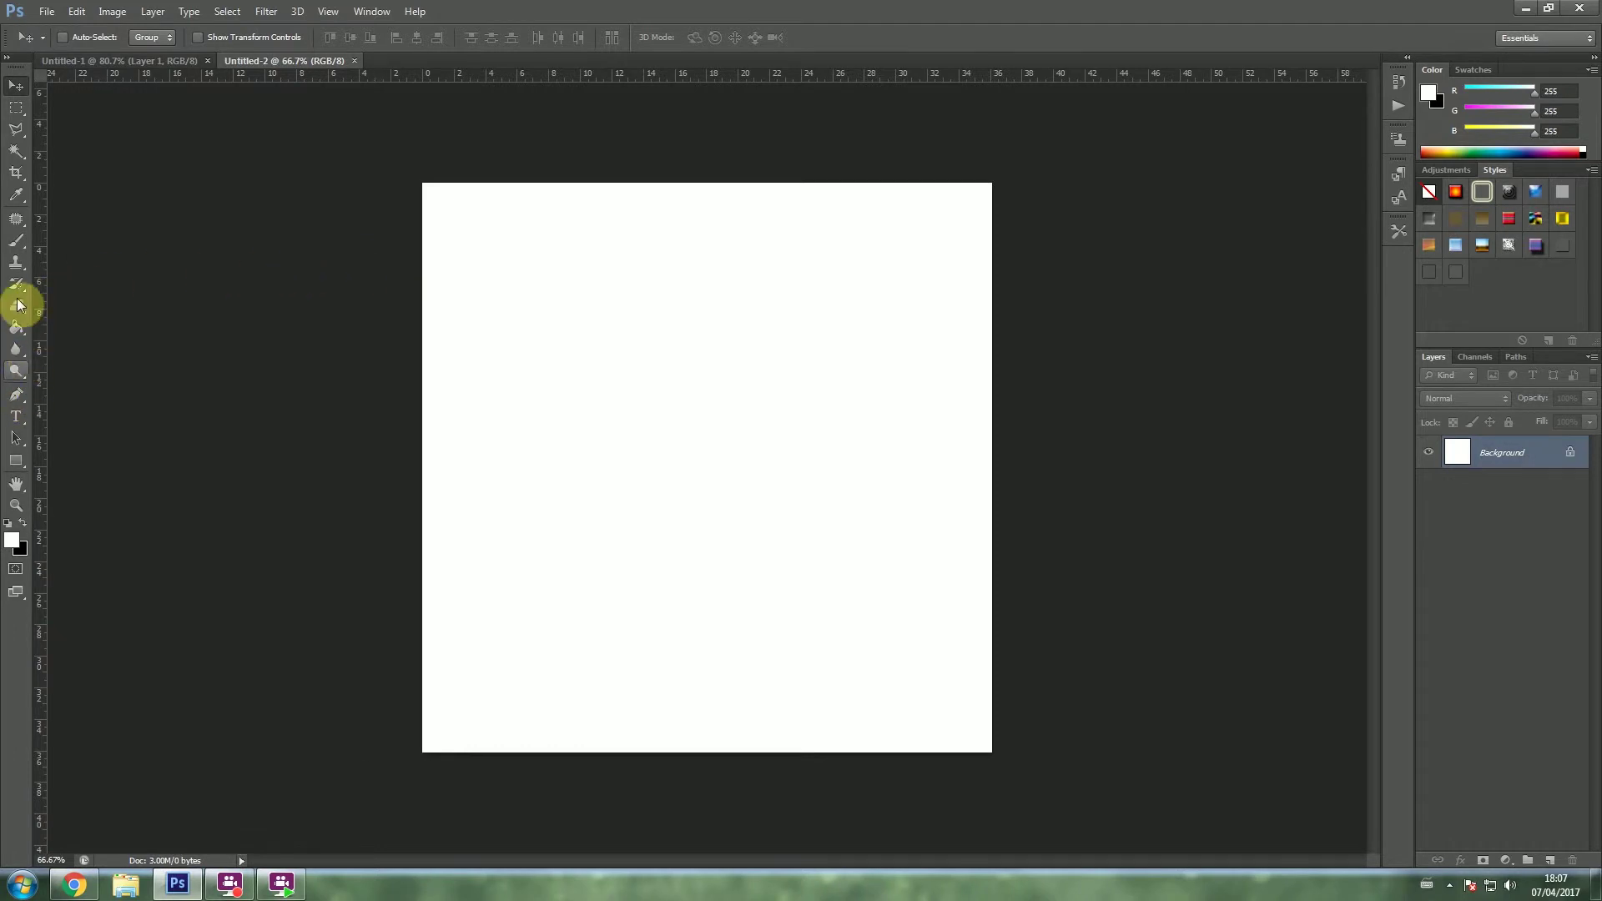
Step: Select the Brush tool and make pure red ff0000 the foreground colour
{"action": "left_click_drag", "start_coordinate": [17, 240], "coordinate": [50, 242]}
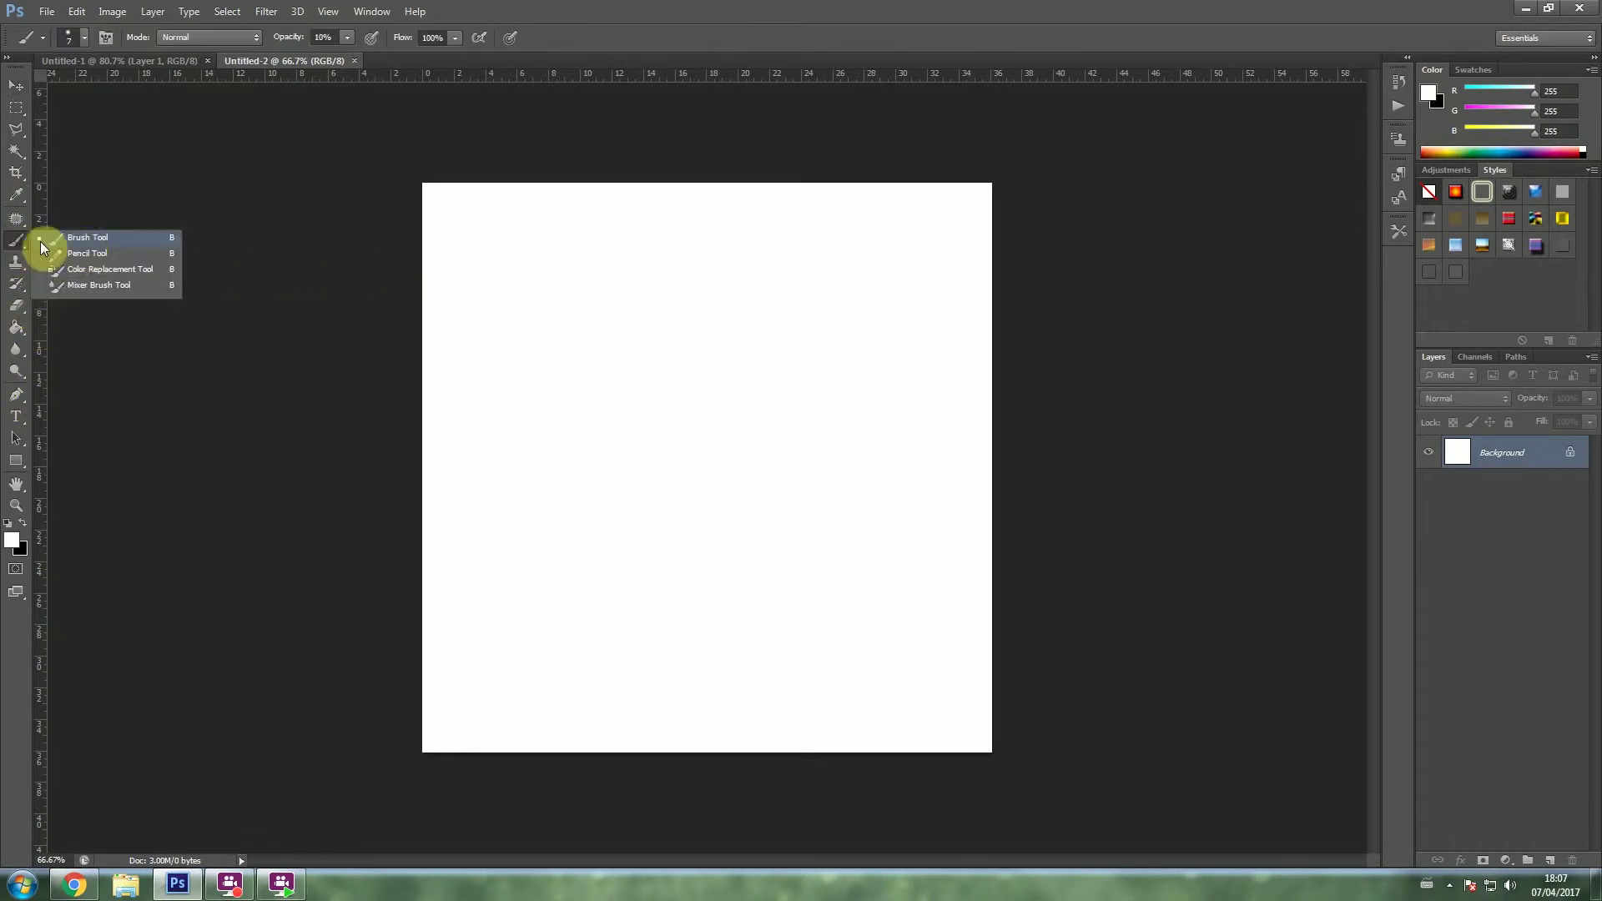
{"action": "left_click", "coordinate": [23, 547]}
{"action": "left_click", "coordinate": [1133, 239]}
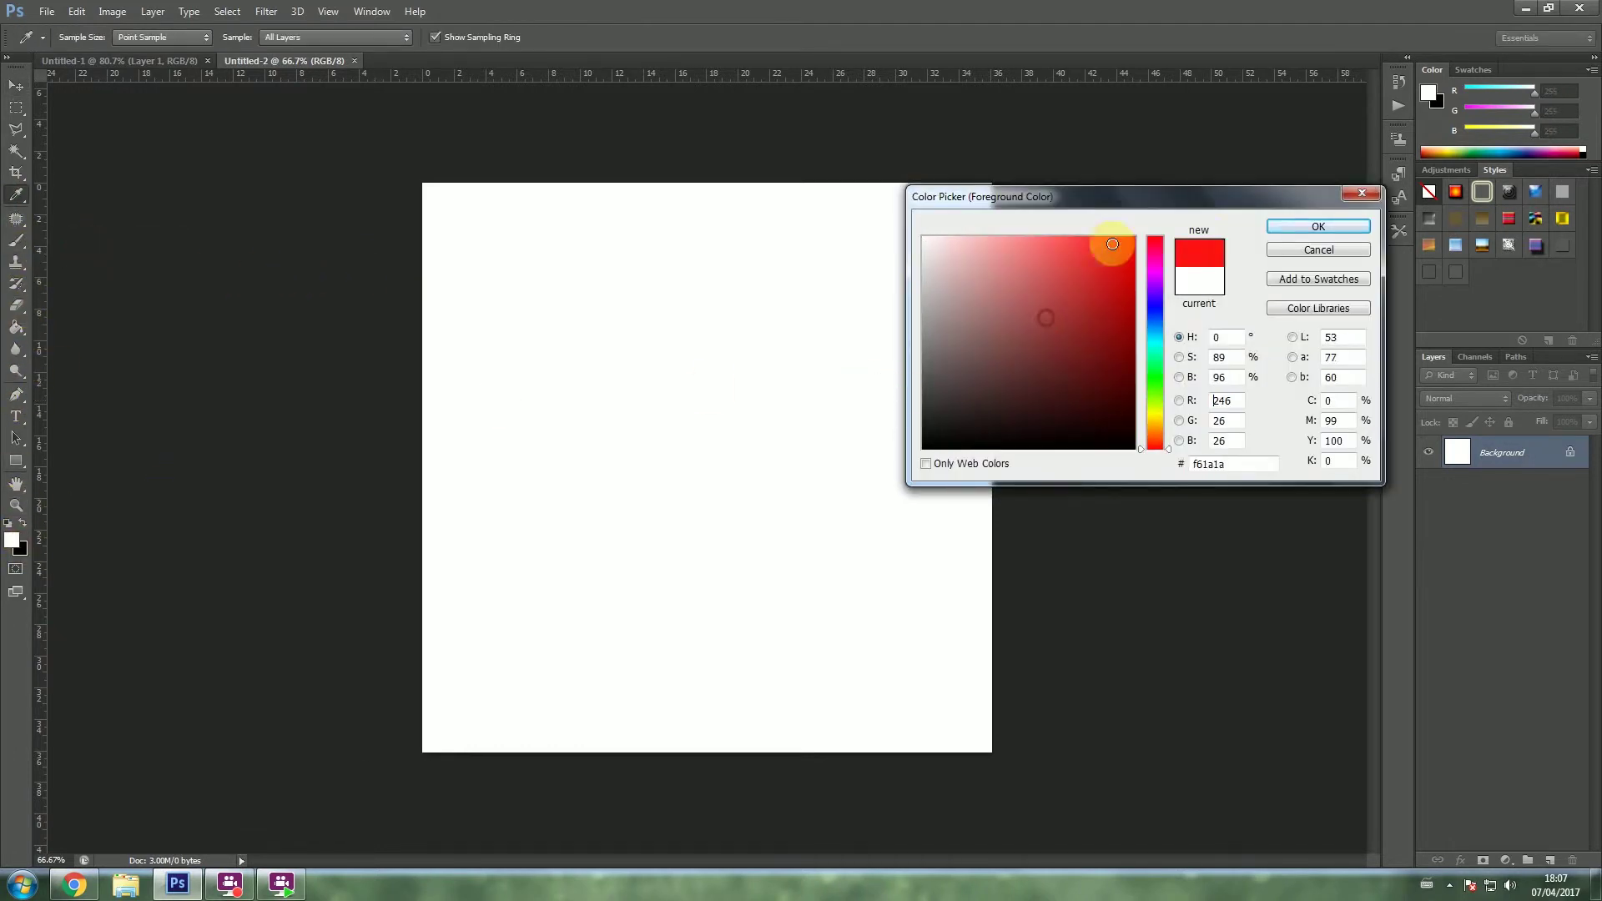
{"action": "left_click", "coordinate": [1308, 232]}
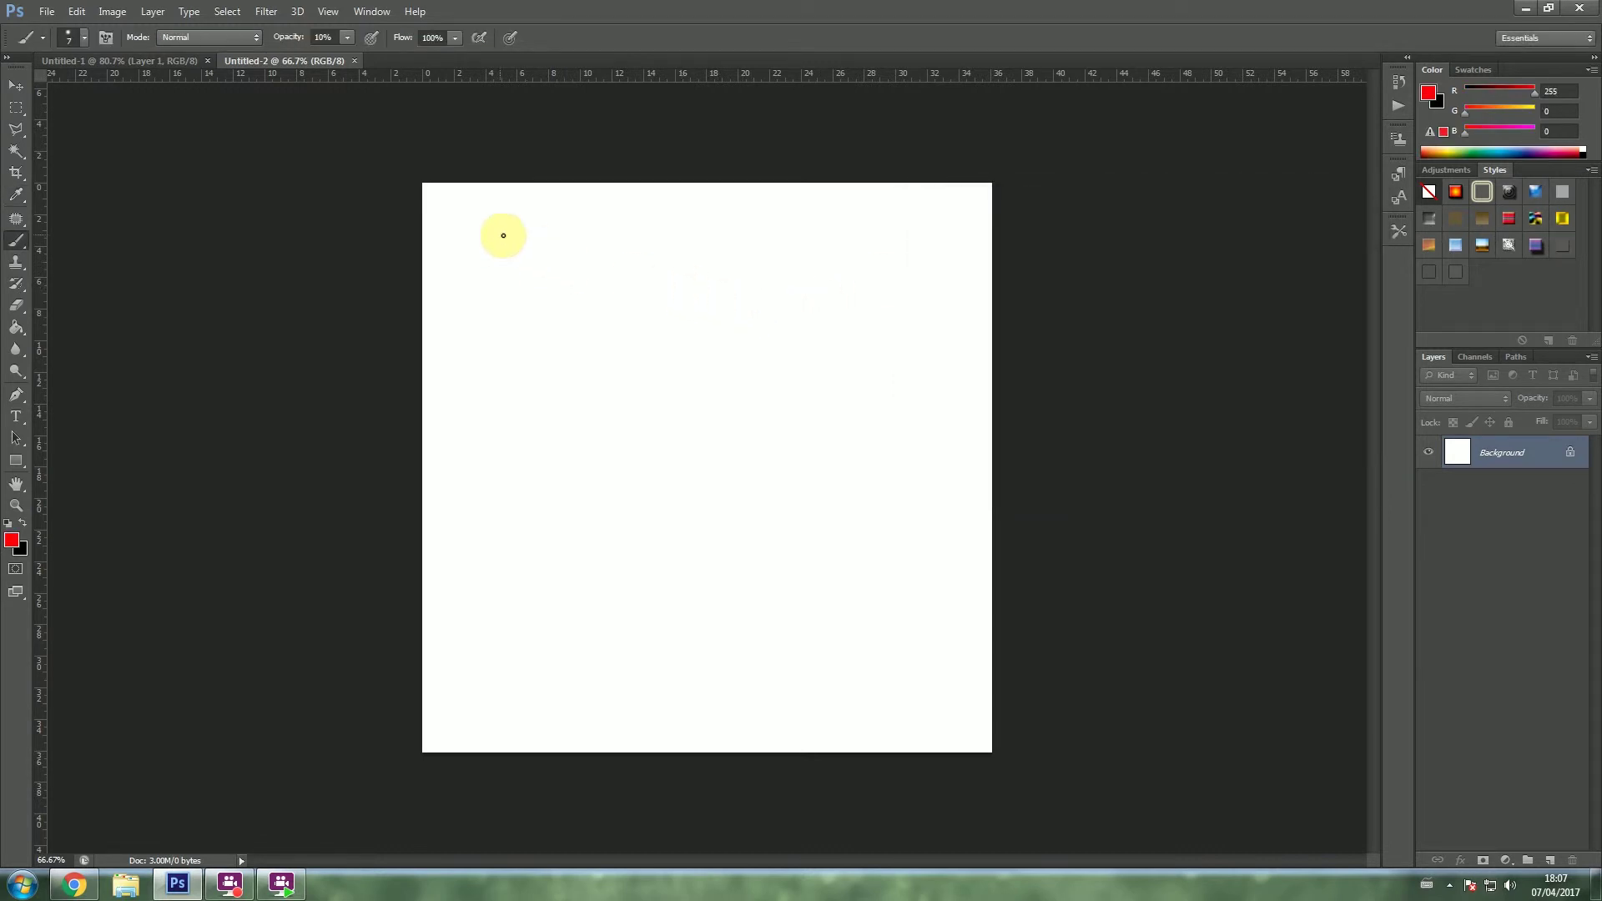
Step: Set brush opacity to 100%, paint a red test stroke, and undo it
{"action": "left_click_drag", "start_coordinate": [499, 232], "coordinate": [490, 277]}
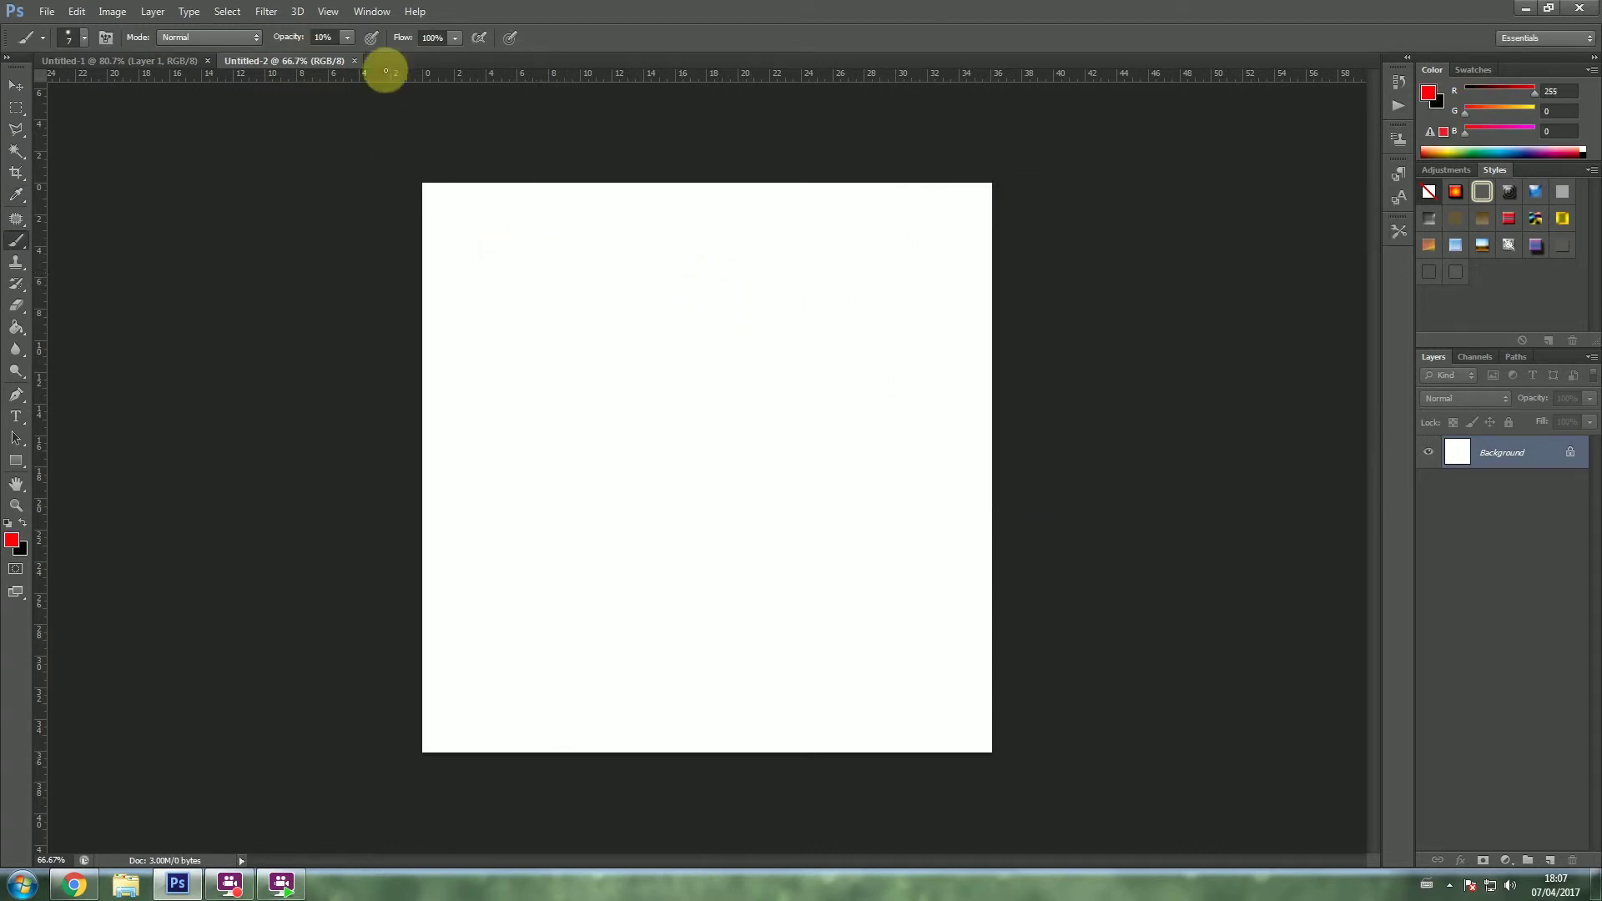
{"action": "left_click", "coordinate": [347, 37]}
{"action": "left_click_drag", "start_coordinate": [561, 237], "coordinate": [562, 315]}
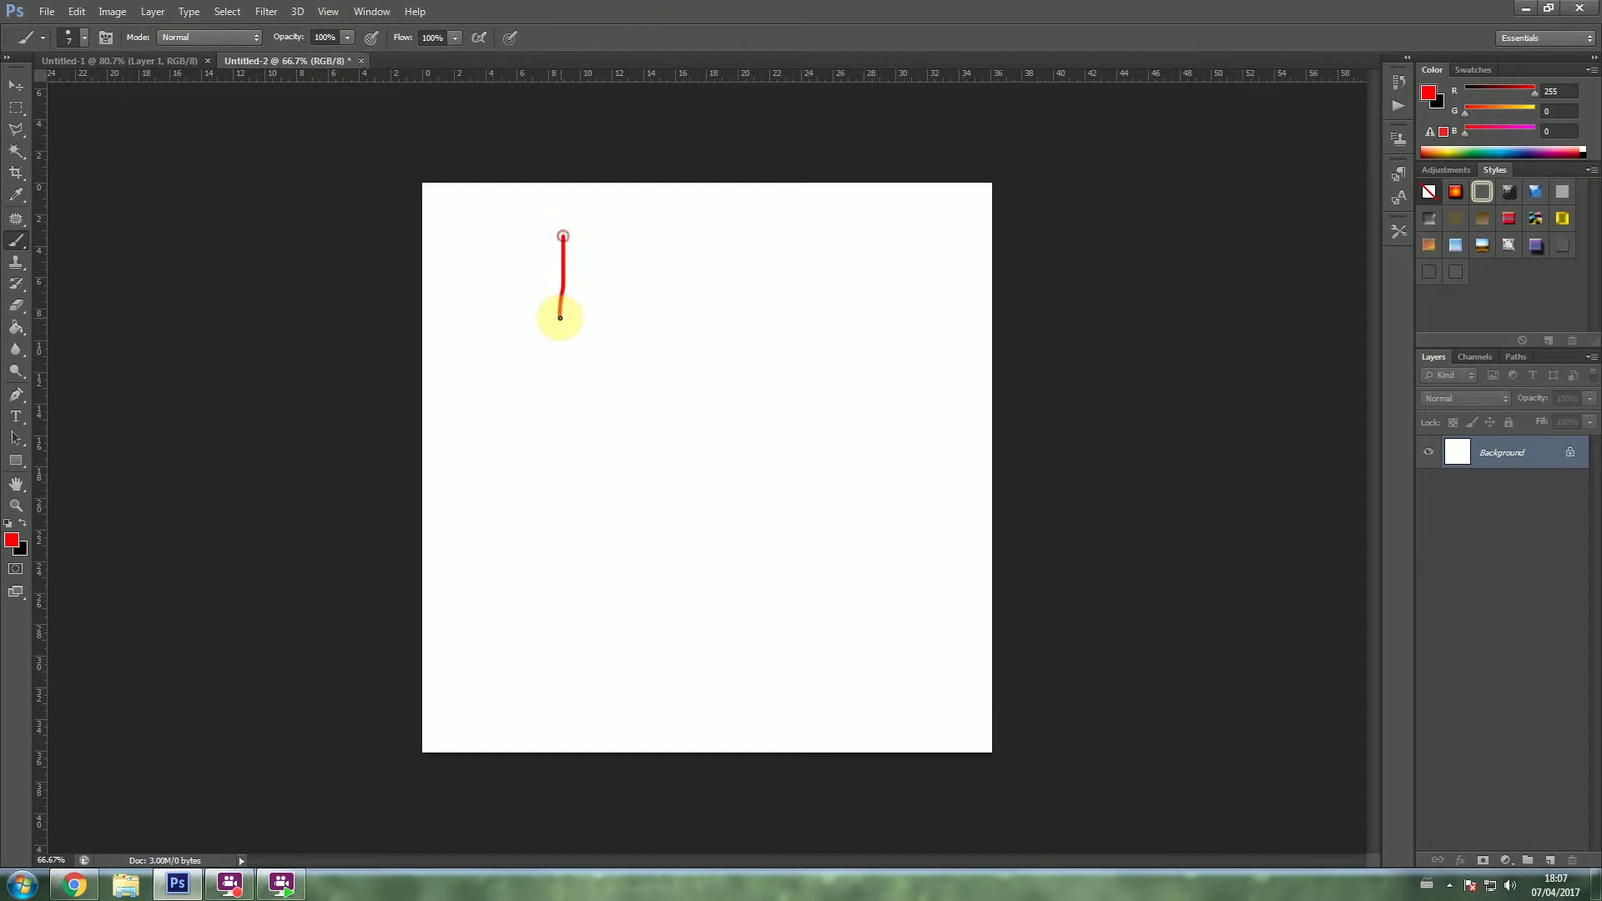
{"action": "key", "text": "ctrl+z"}
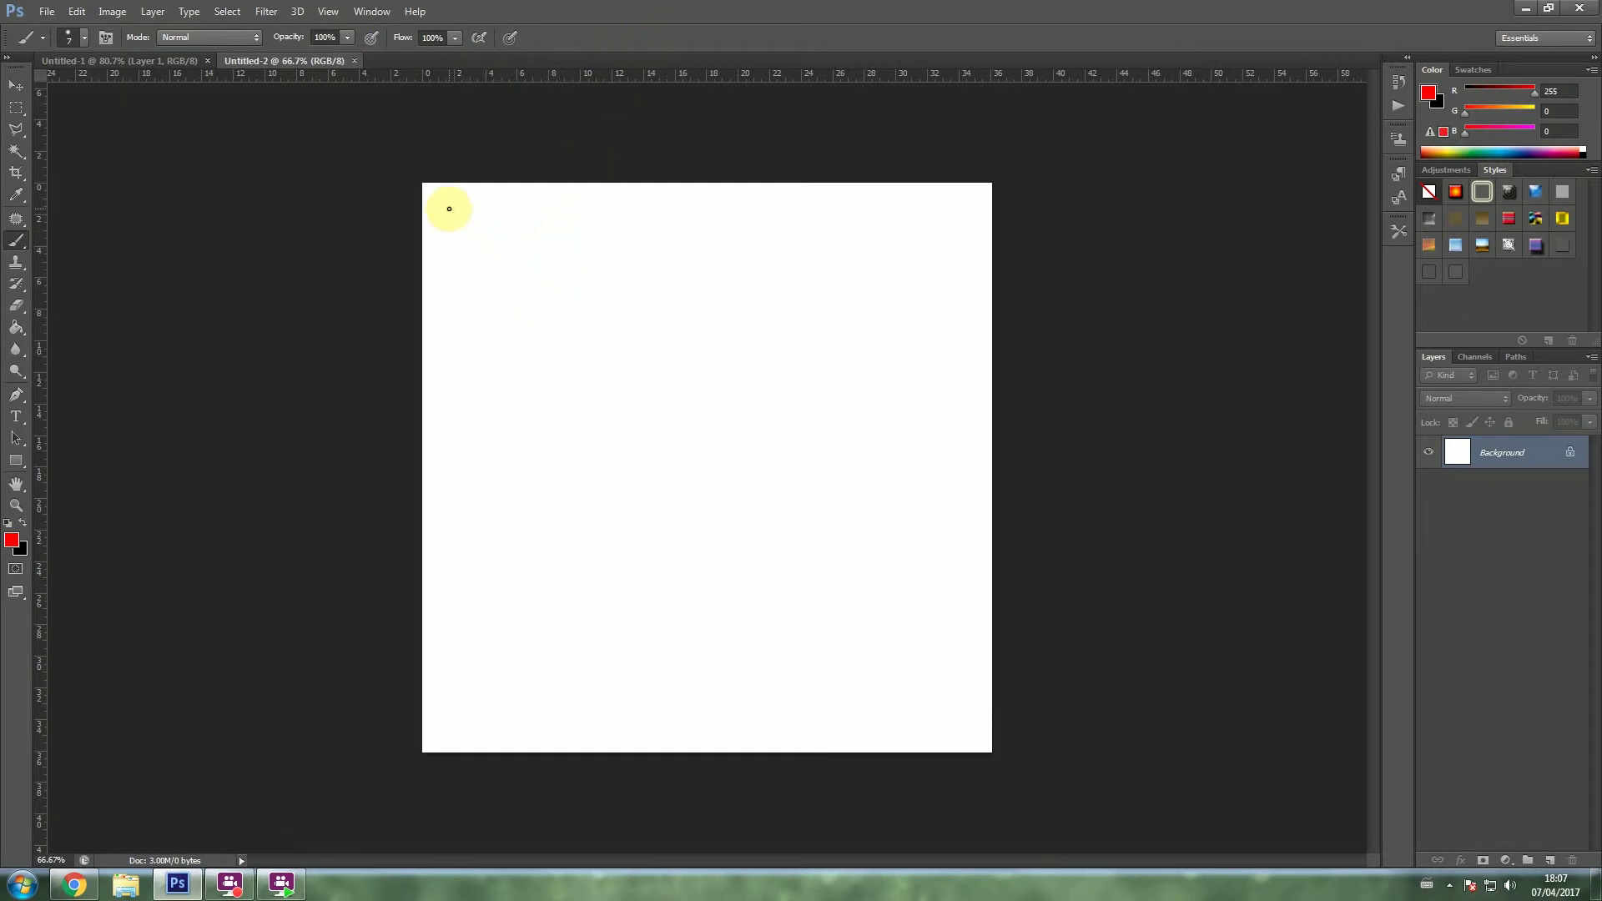
{"action": "left_click", "coordinate": [15, 416]}
Step: Start a left-aligned 39 pt text line near the top-left of the canvas
{"action": "left_click", "coordinate": [468, 225]}
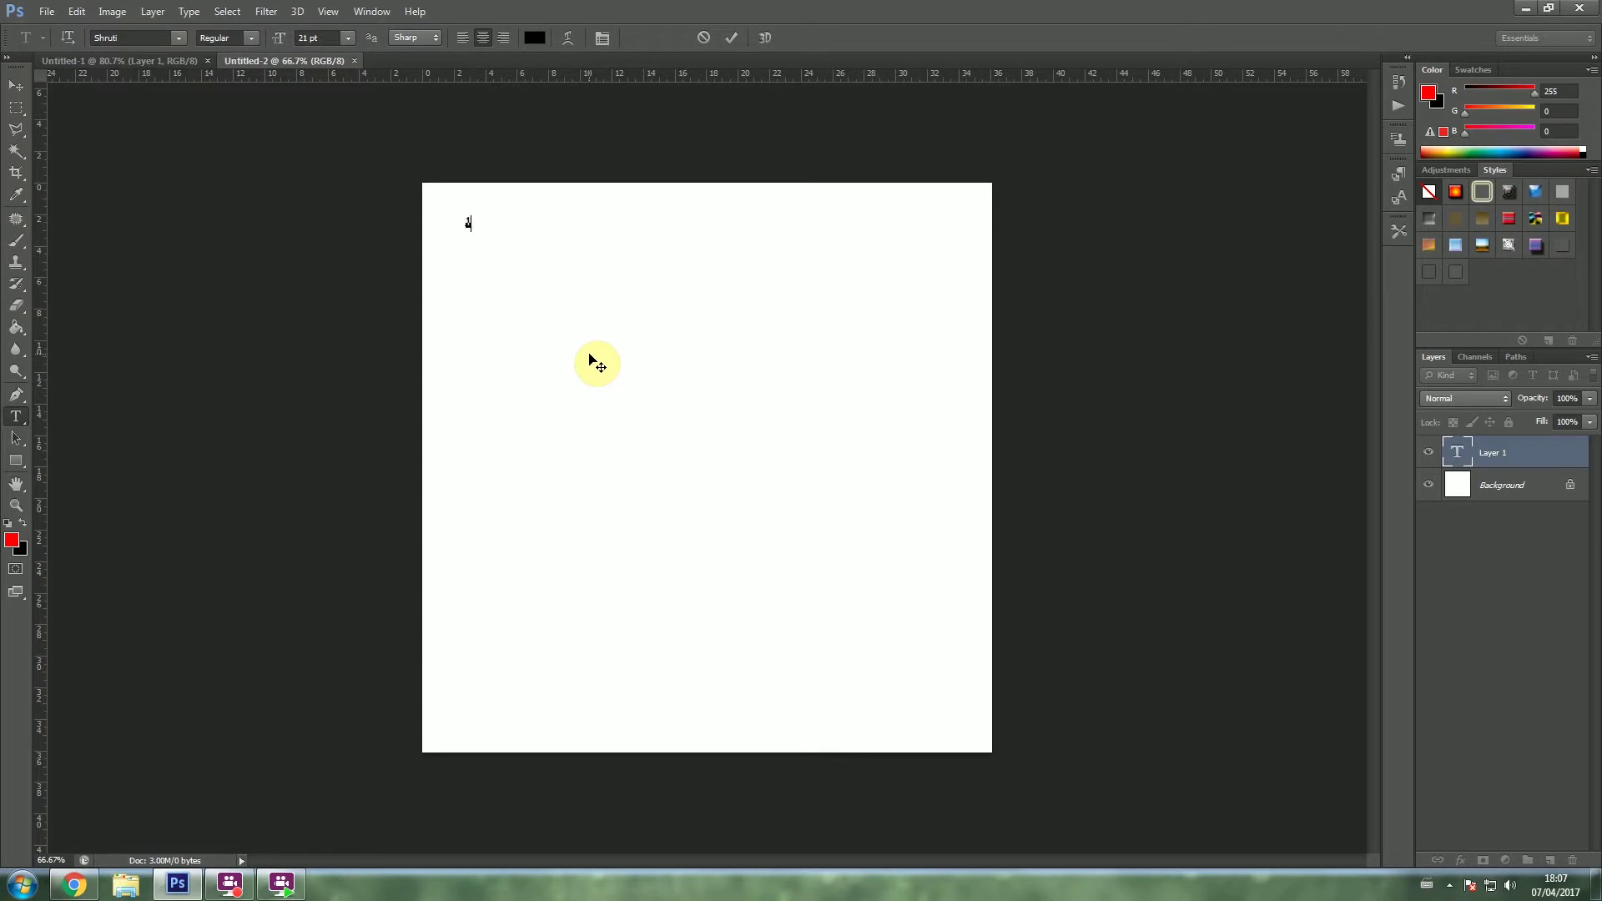
{"action": "key", "text": "ctrl+a"}
{"action": "left_click_drag", "start_coordinate": [283, 42], "coordinate": [304, 37]}
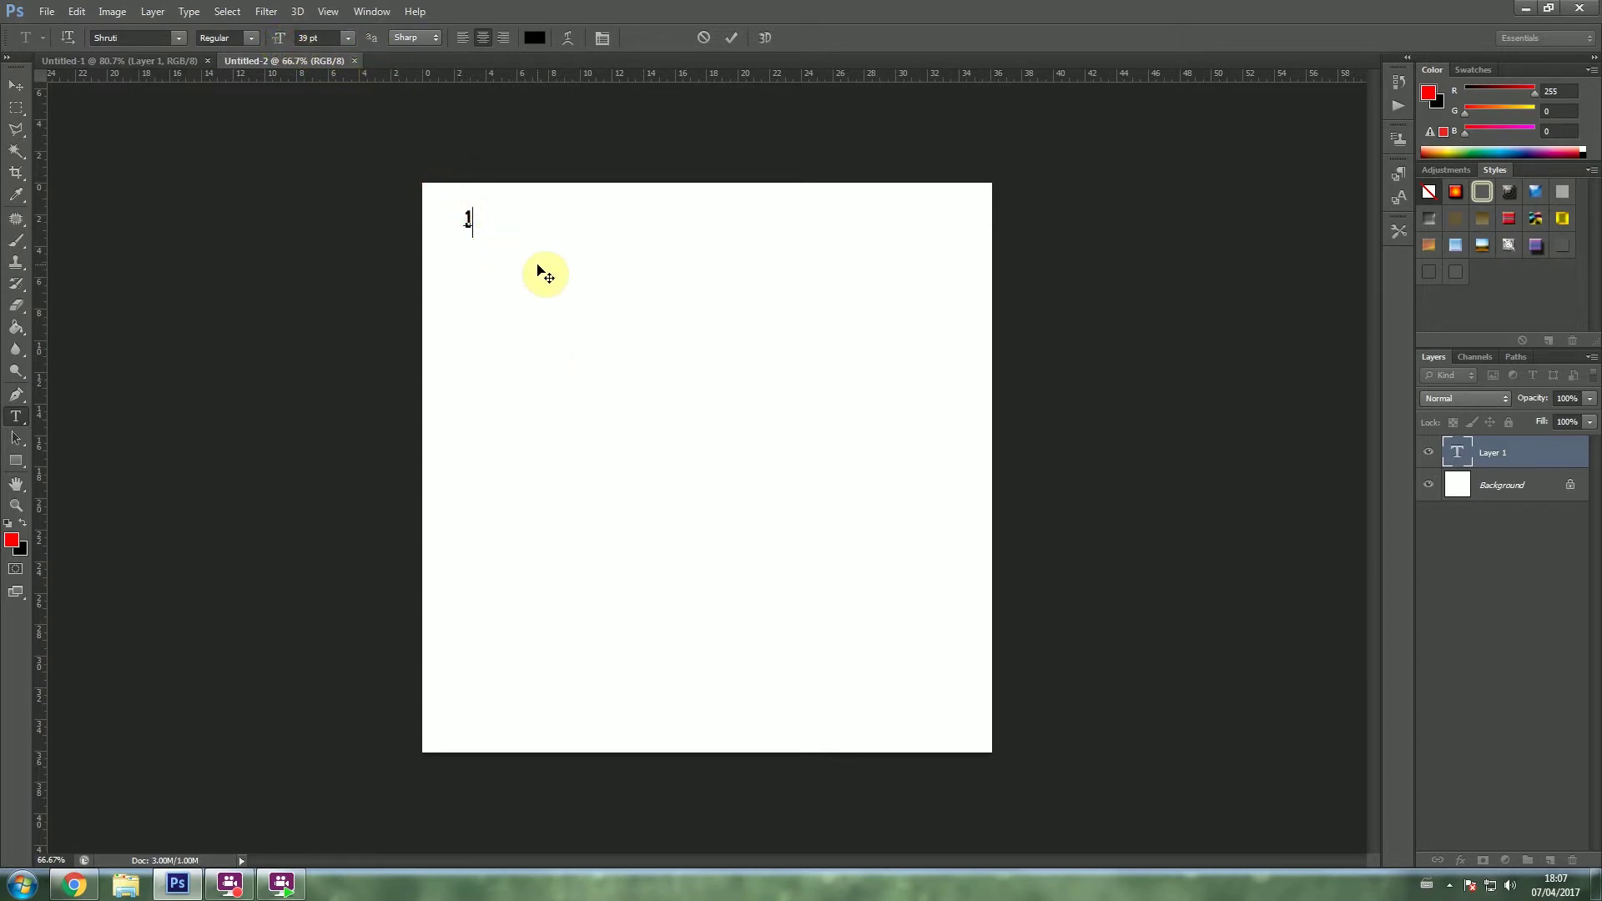
{"action": "type", "text": "."}
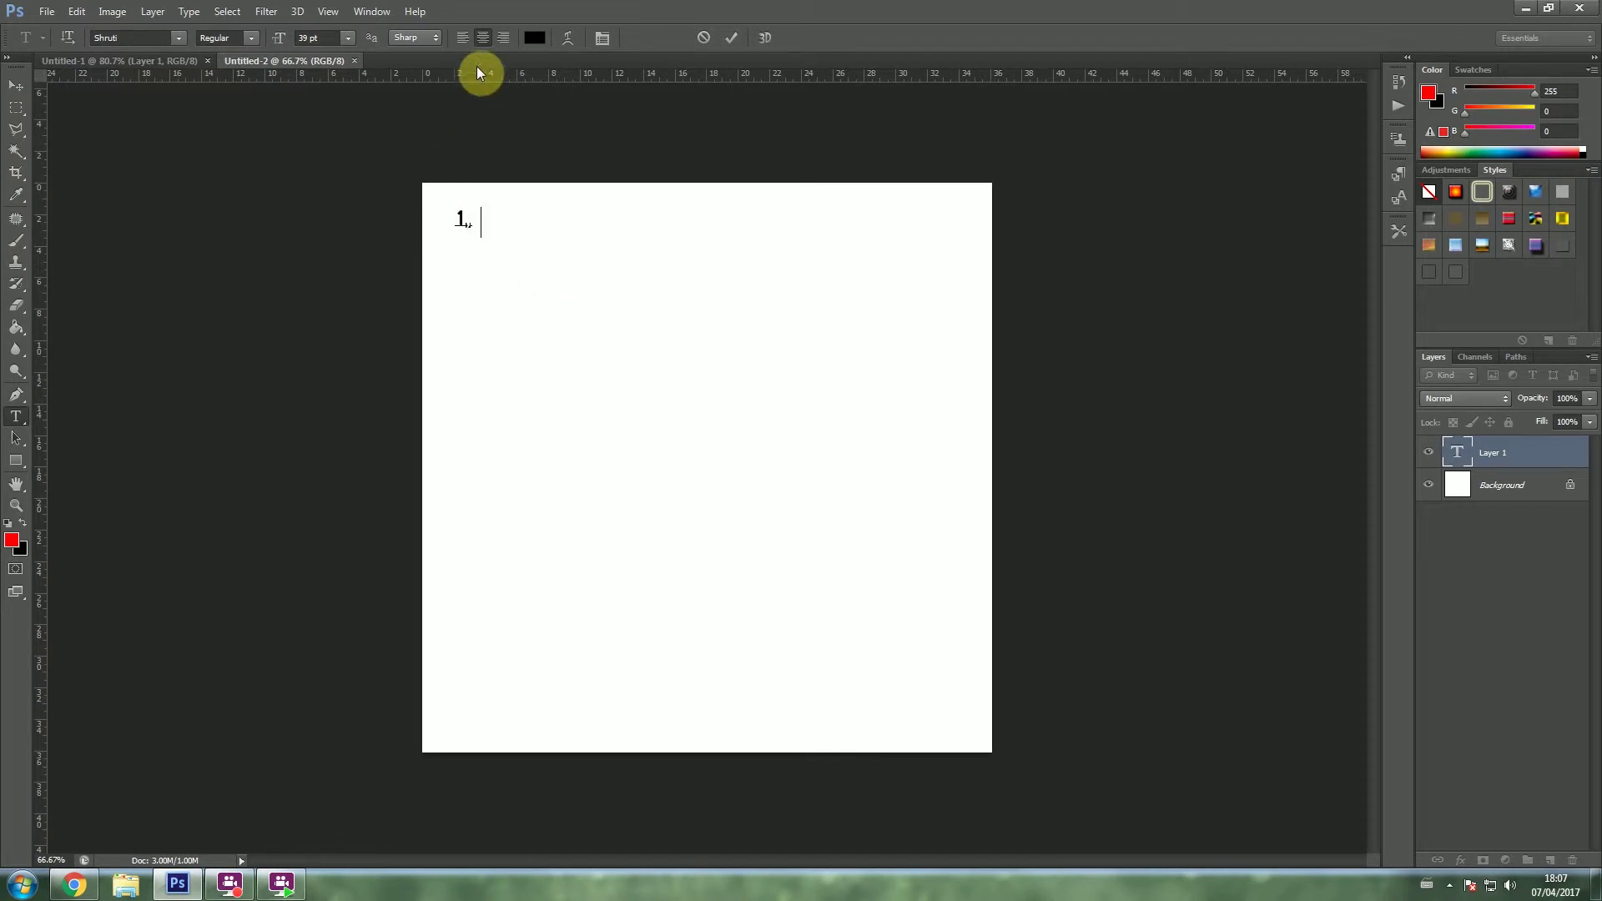
{"action": "key", "text": "ctrl+shift+l"}
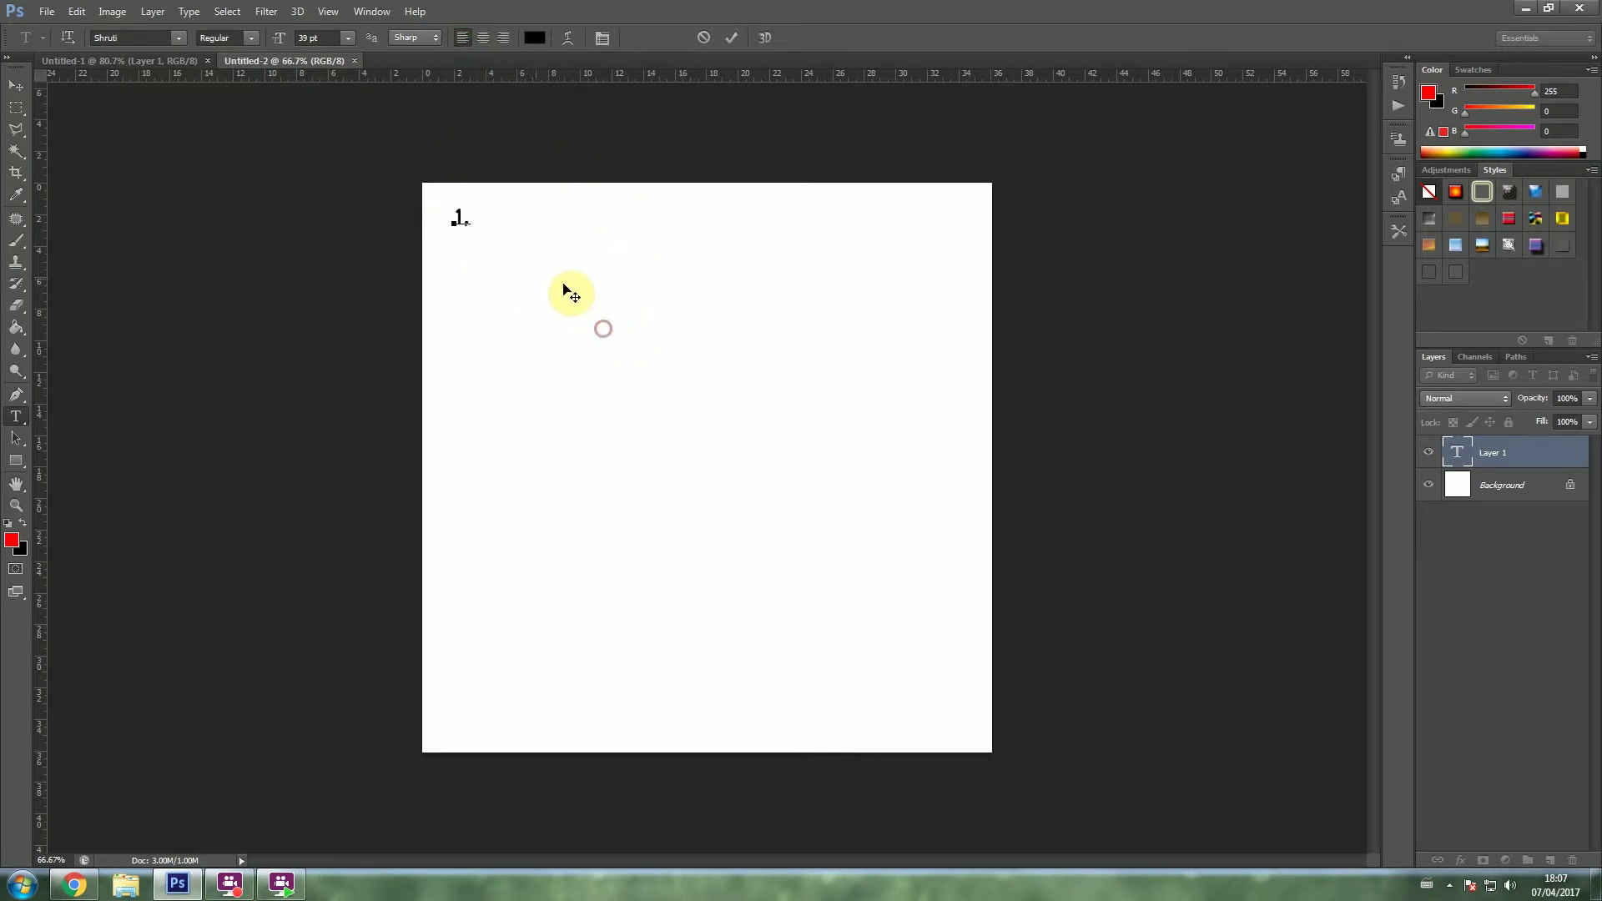
Step: Type the doubling values 2, 4, 8 through 2048, 4096 after the 1
{"action": "type", "text": " 2,"}
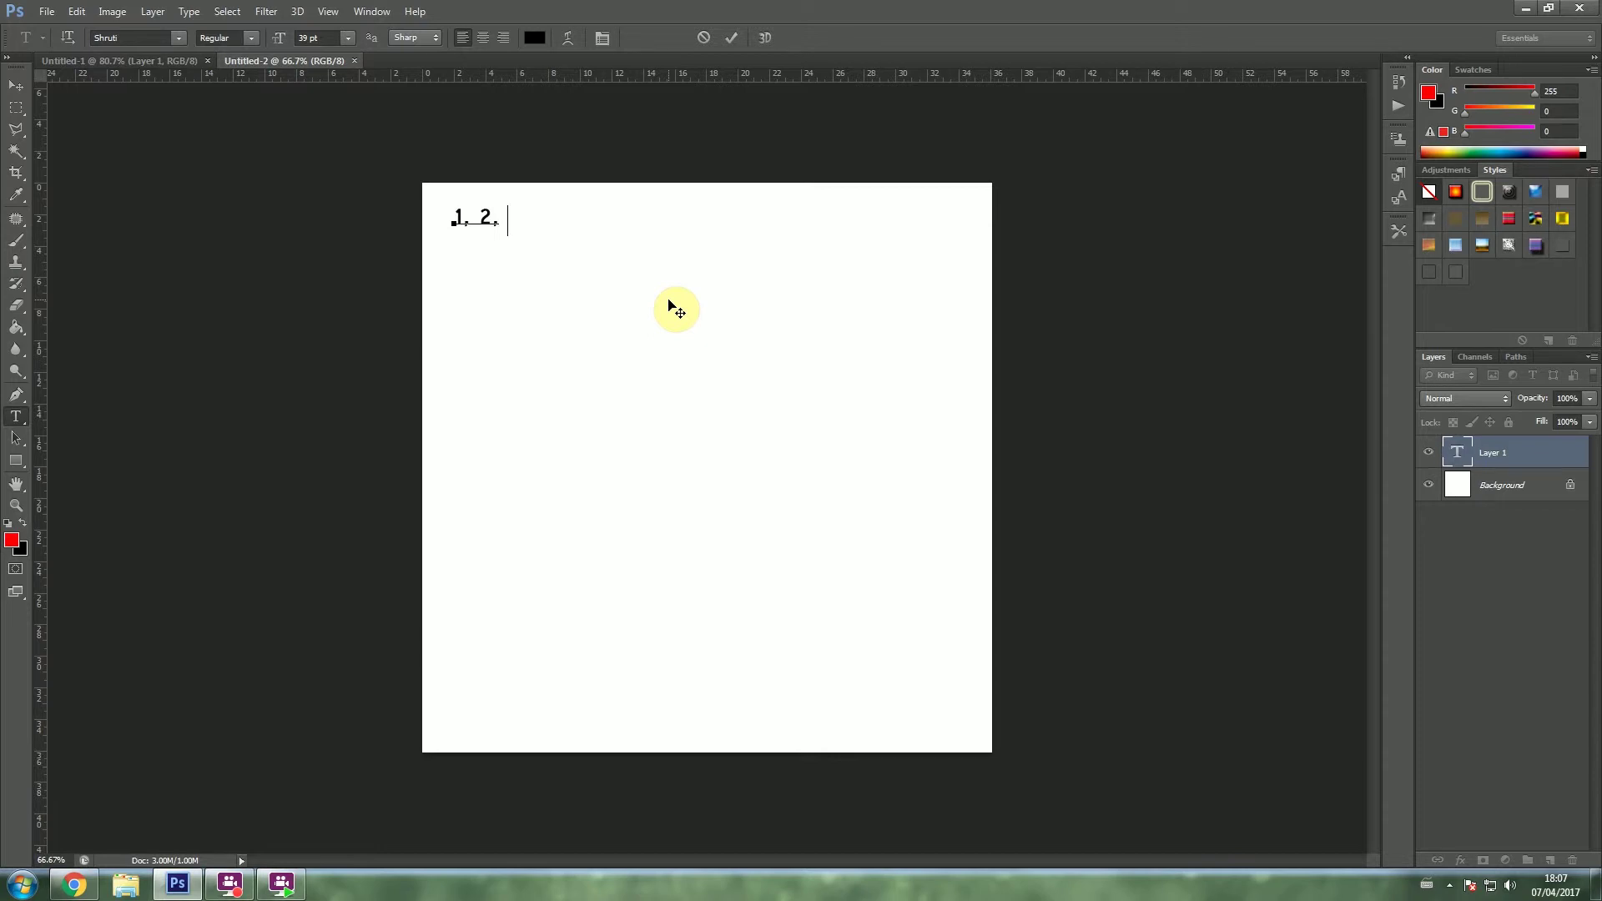
{"action": "type", "text": " 4"}
{"action": "key", "text": "BackSpace"}
{"action": "key", "text": "BackSpace"}
{"action": "type", "text": "4"}
{"action": "type", "text": "8,"}
{"action": "type", "text": "16,32,"}
{"action": "type", "text": "64,"}
{"action": "type", "text": "1"}
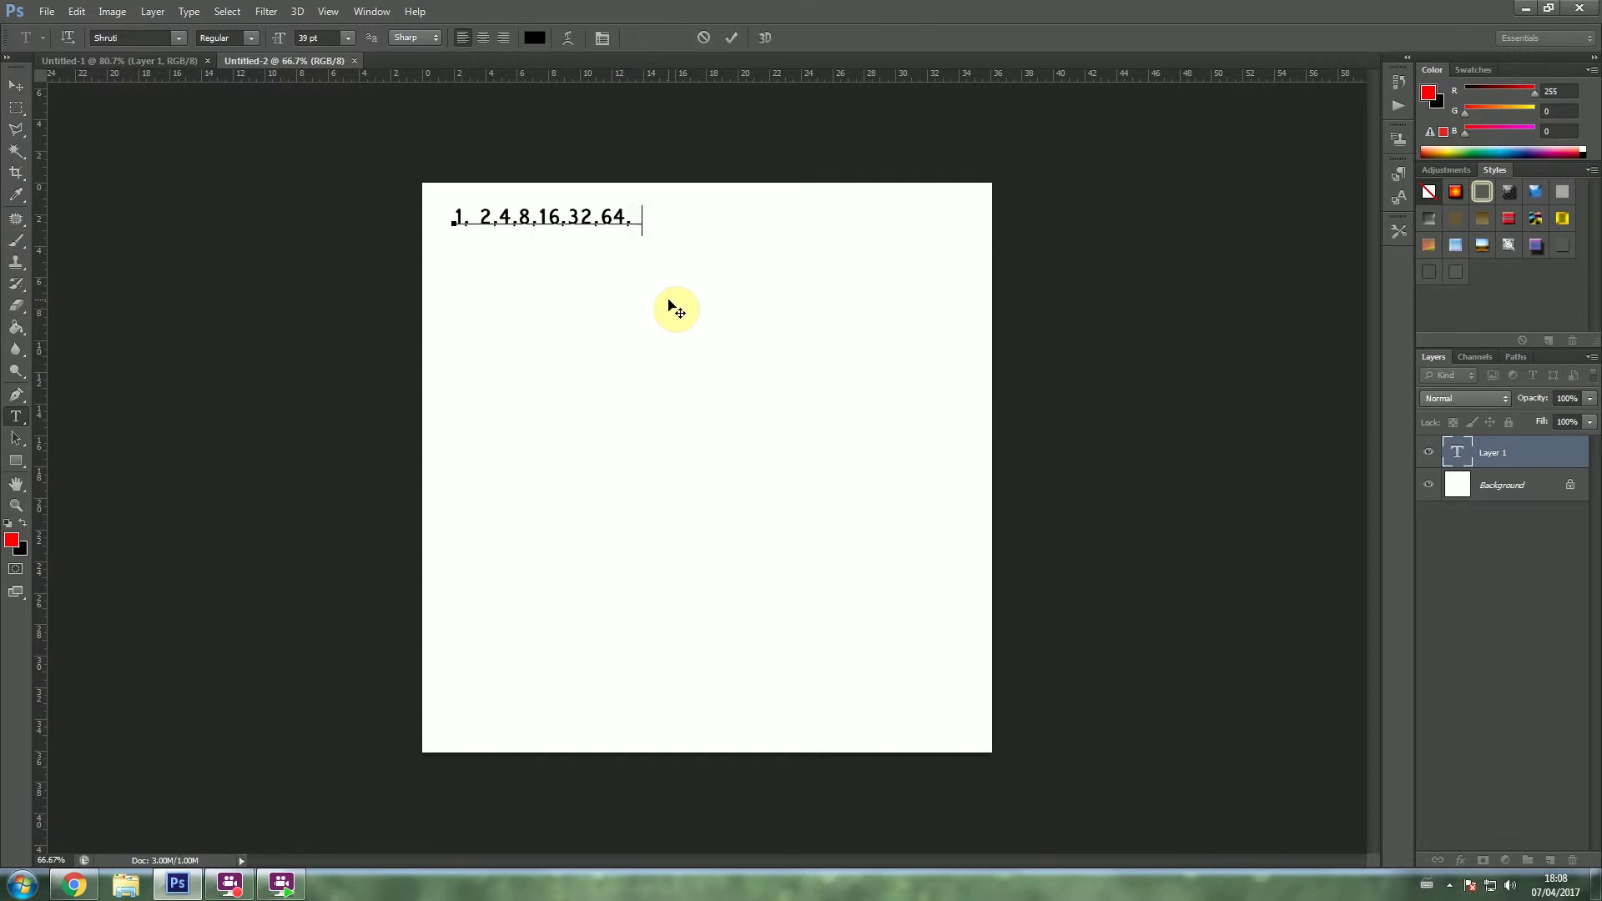
{"action": "type", "text": "28,256,51"}
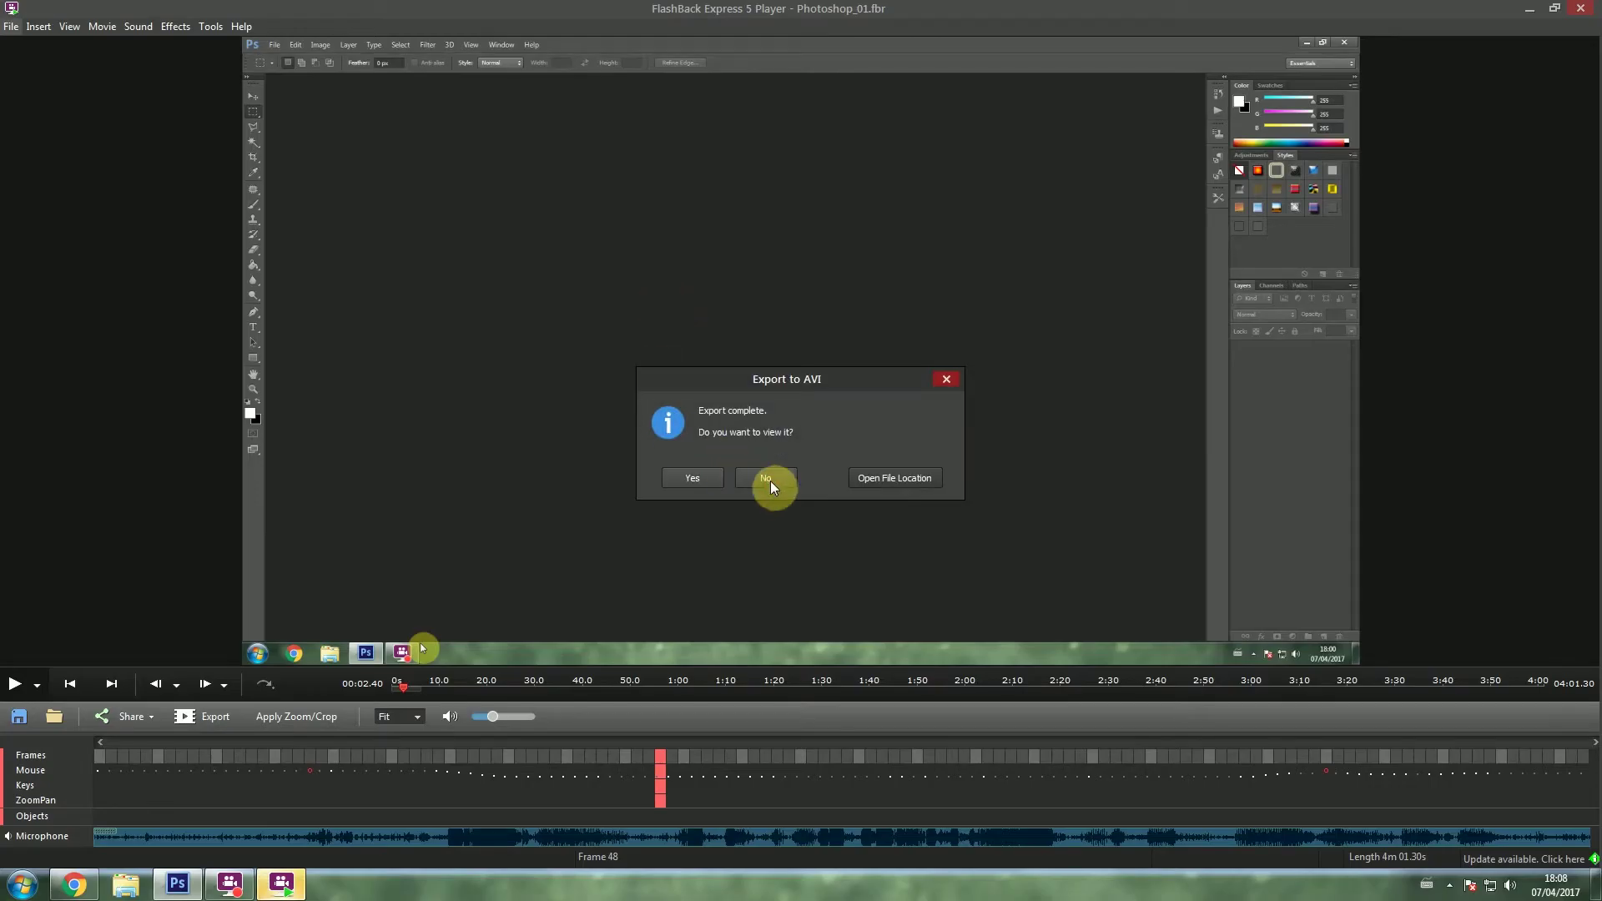
{"action": "left_click", "coordinate": [769, 480]}
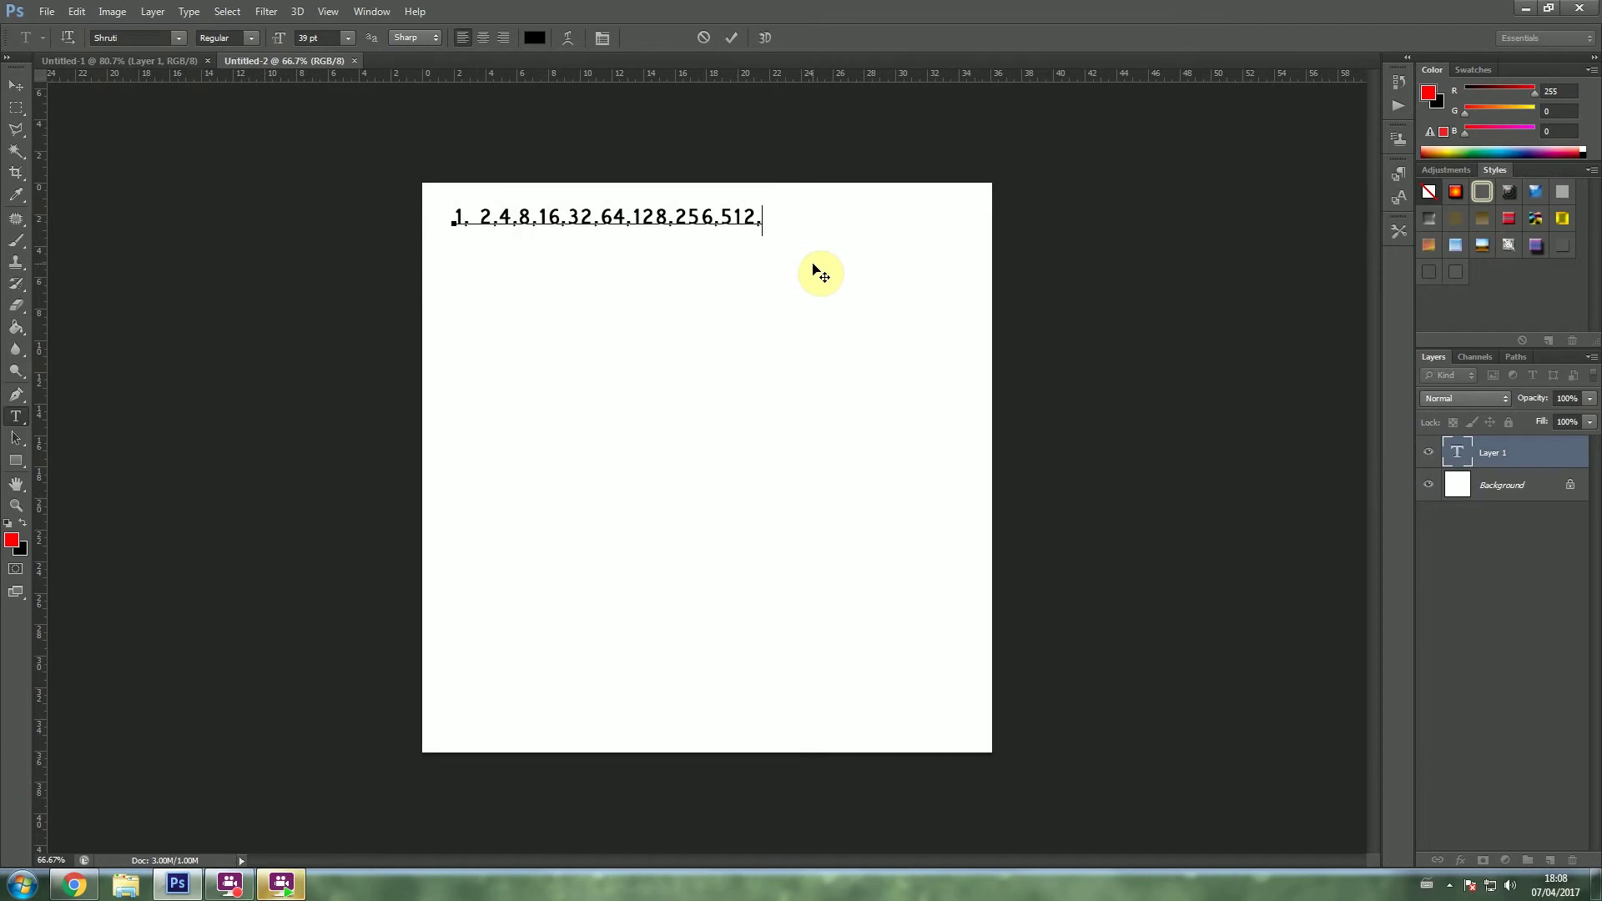
{"action": "type", "text": "1024,"}
{"action": "type", "text": "2048,409"}
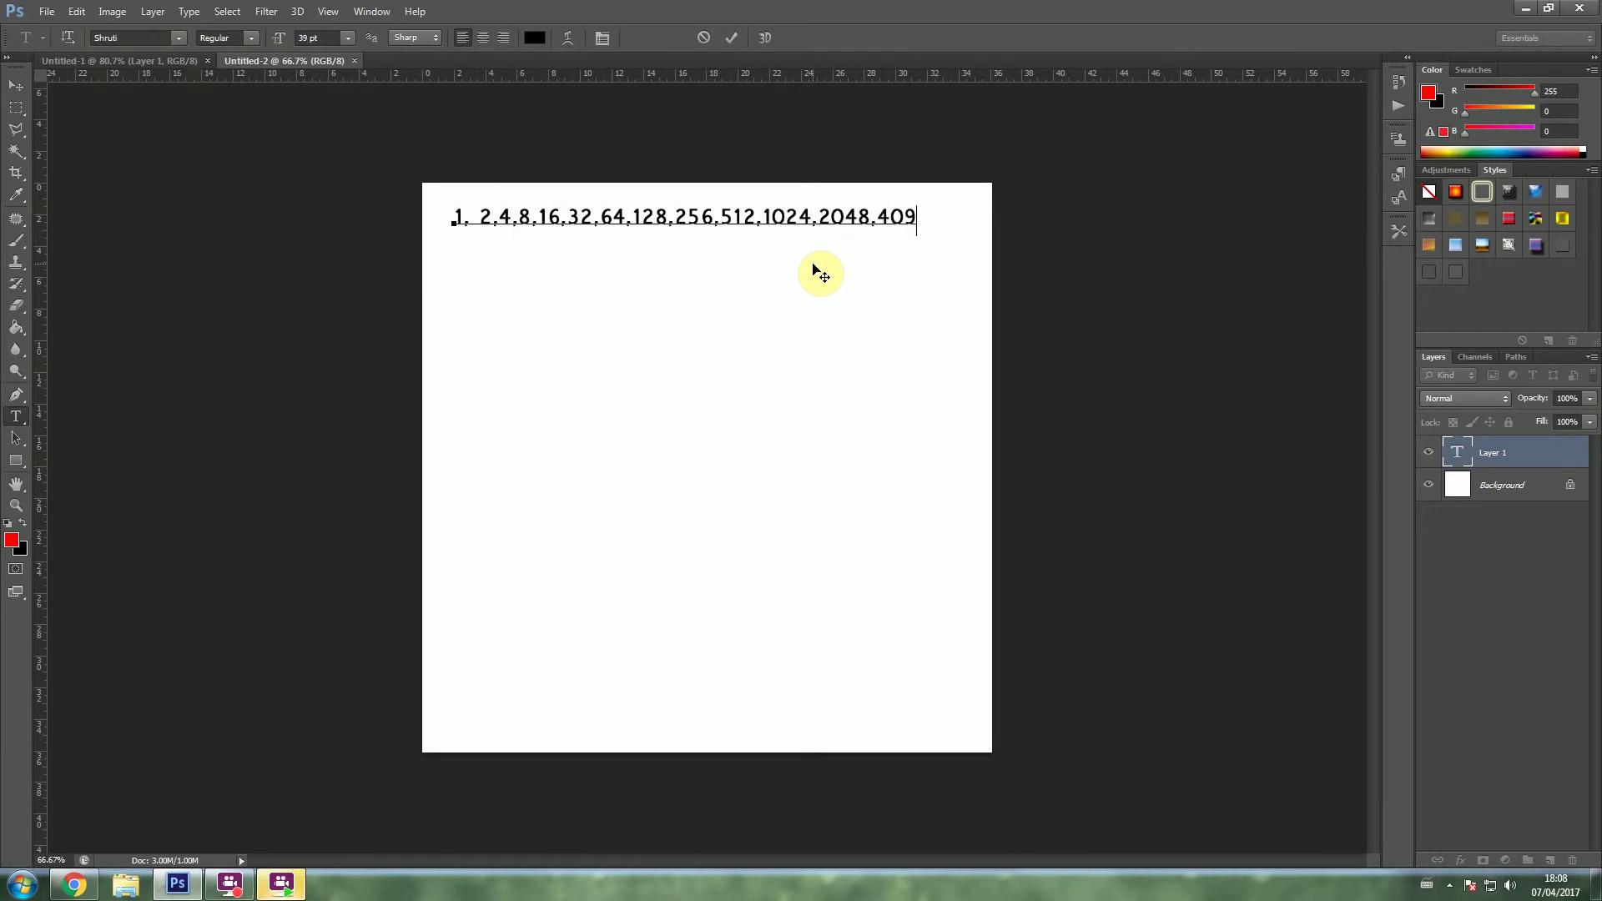
{"action": "type", "text": "6,"}
Step: Commit the number sequence and set the text layer opacity to 92%
{"action": "key", "text": "ctrl+Return"}
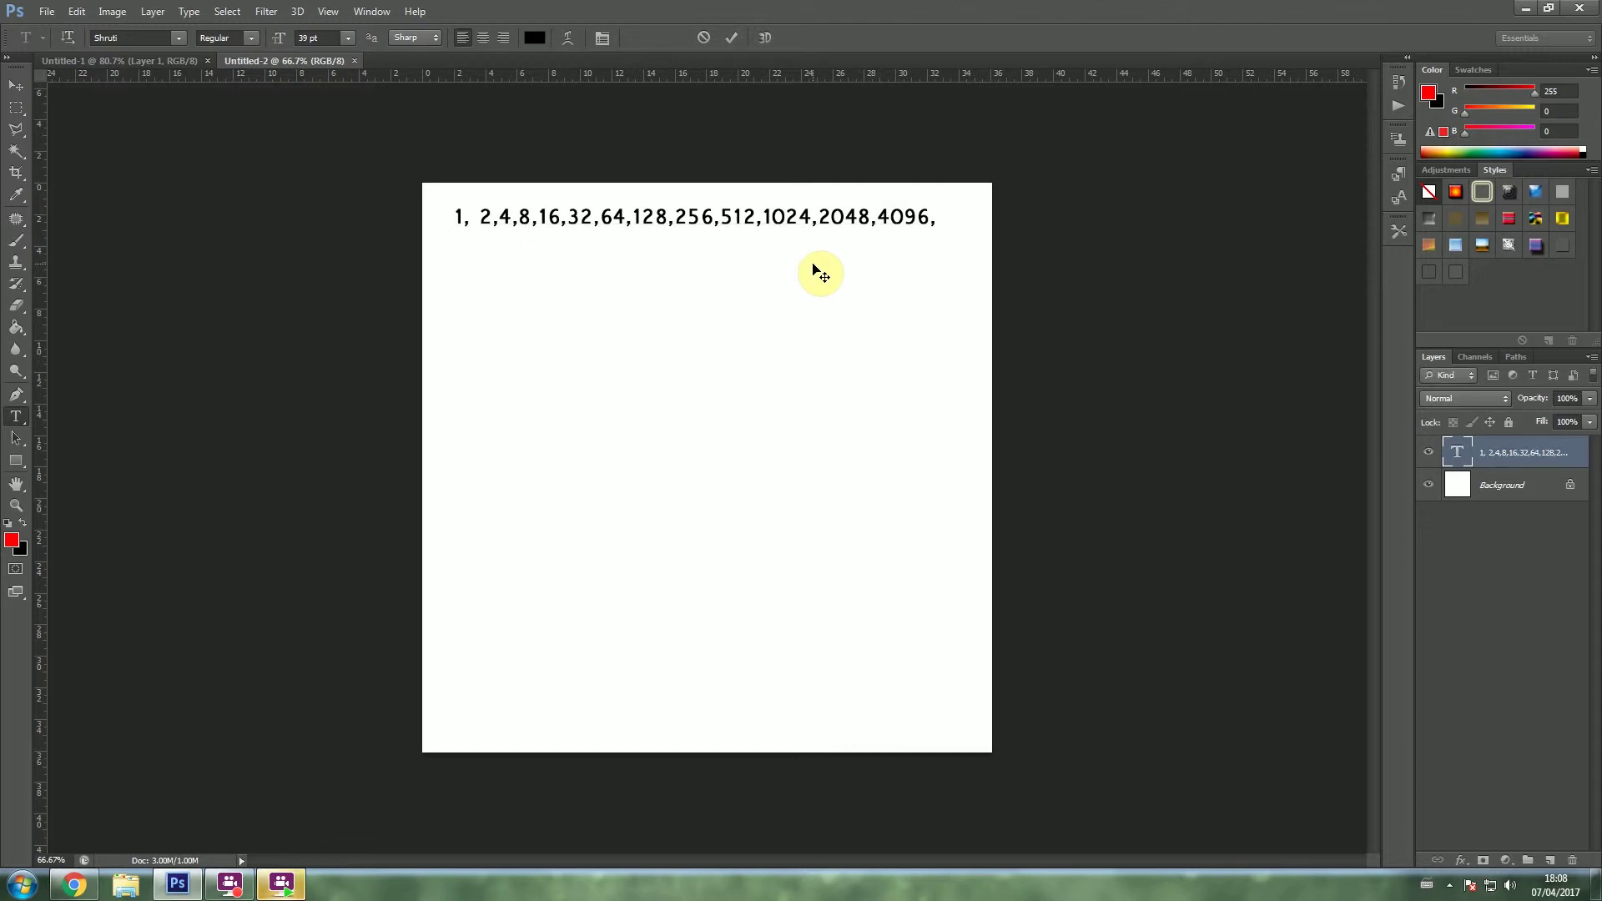
{"action": "key", "text": "8"}
{"action": "key", "text": "1"}
{"action": "key", "text": "9"}
{"action": "key", "text": "2"}
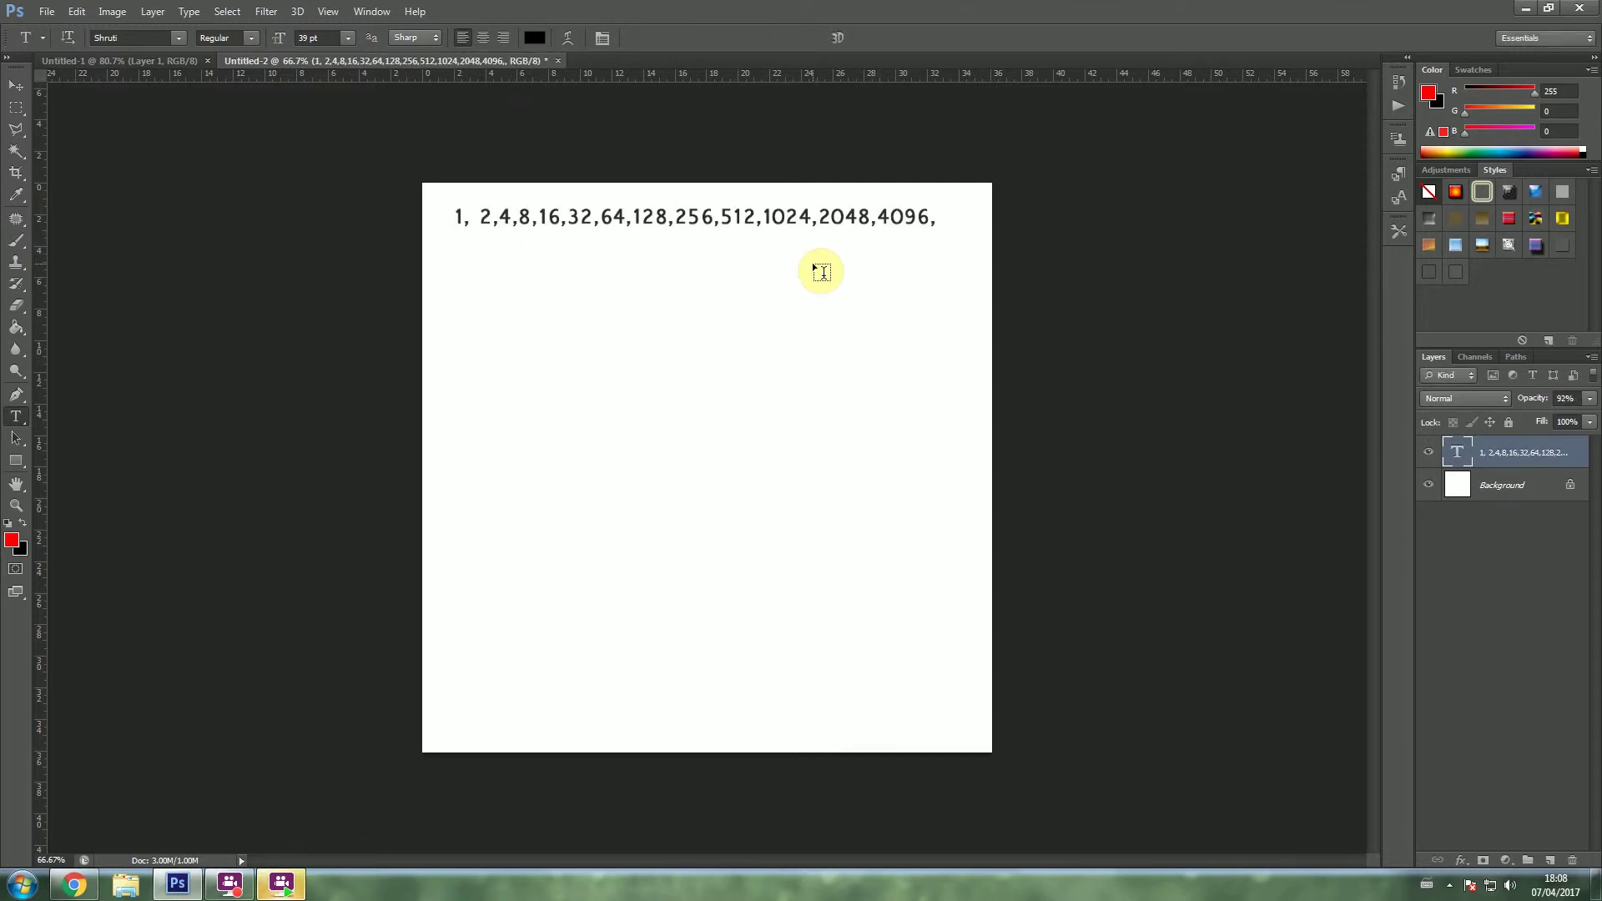
Step: Add a second text line reading 8192, 16, then bring up the app launcher
{"action": "left_click", "coordinate": [845, 227]}
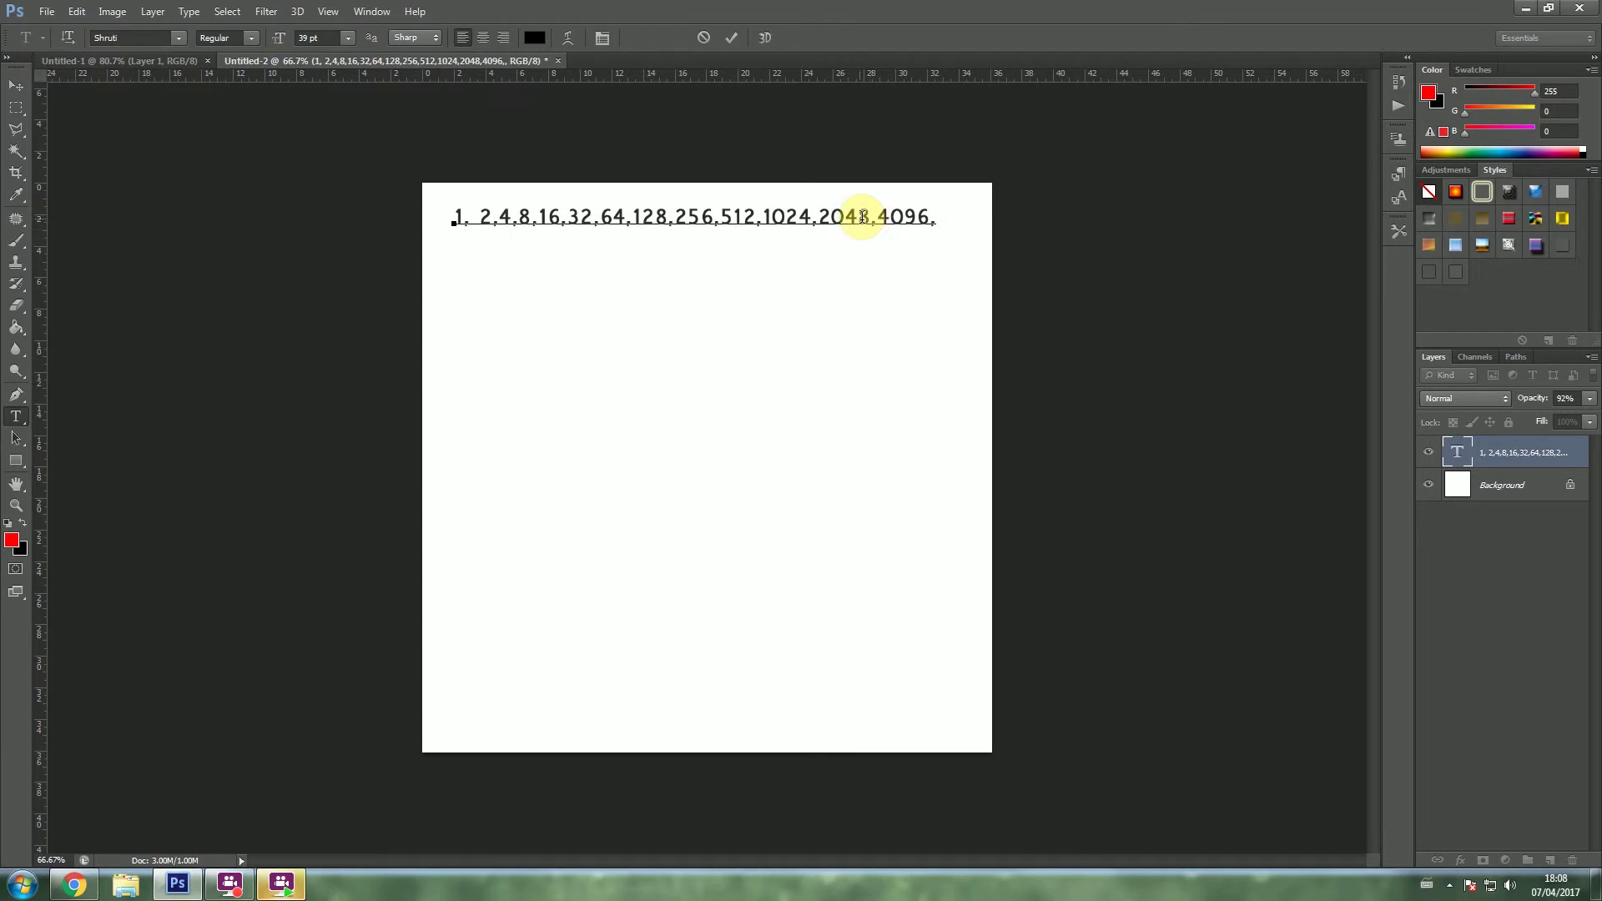
{"action": "key", "text": "ctrl+a"}
{"action": "left_click", "coordinate": [868, 215]}
{"action": "key", "text": "End"}
{"action": "key", "text": "Return"}
{"action": "type", "text": "8"}
{"action": "type", "text": "192"}
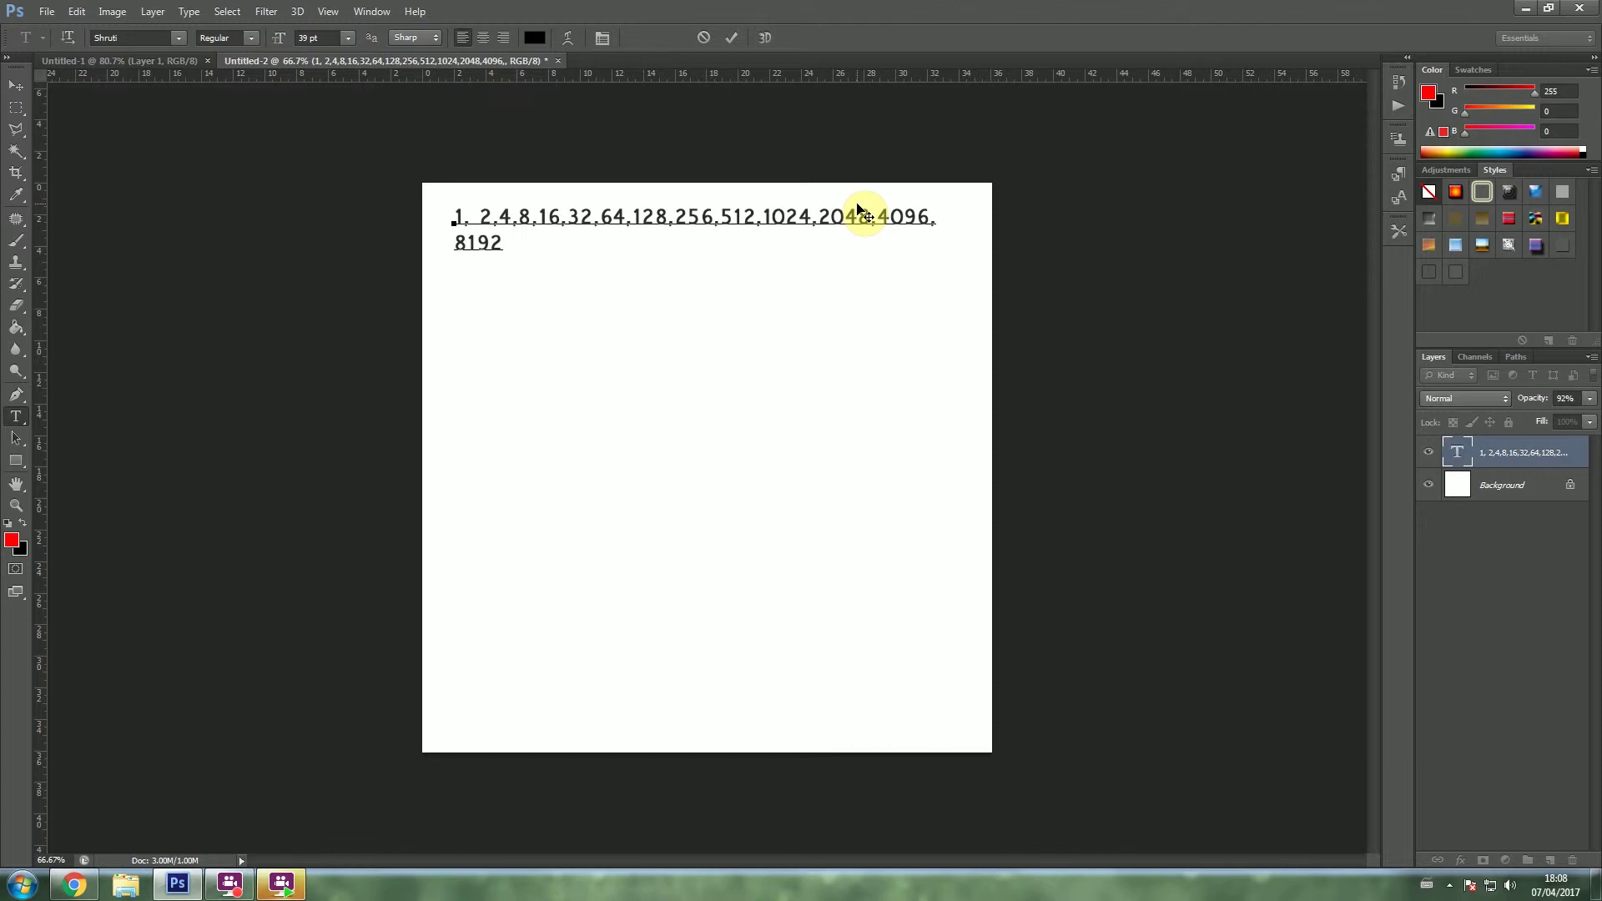
{"action": "type", "text": ", 16"}
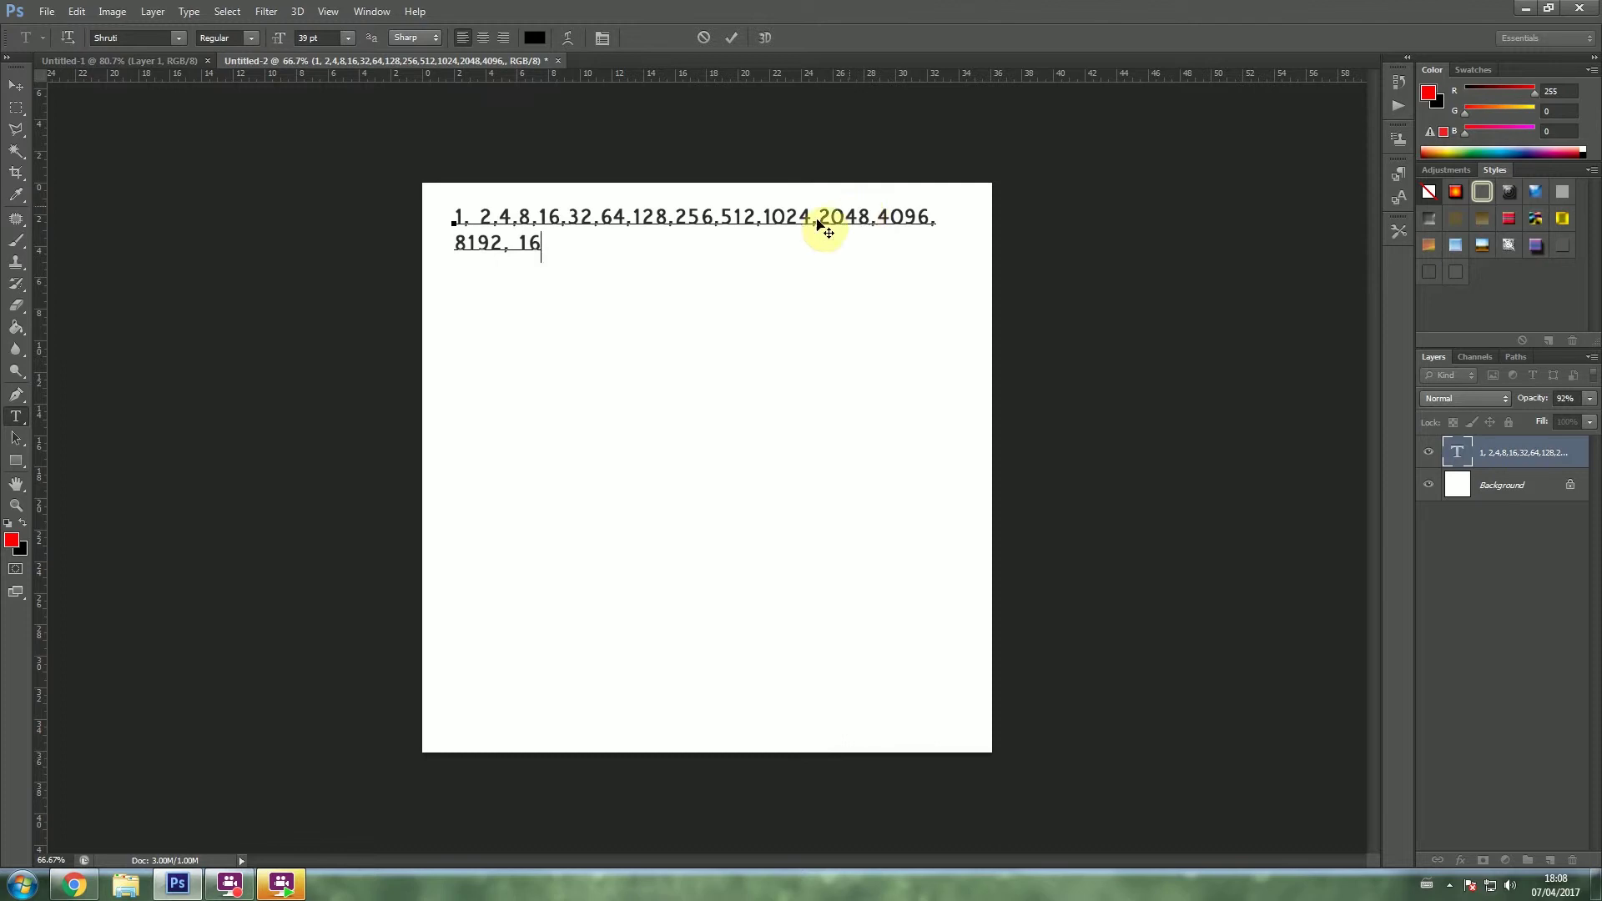
{"action": "key", "text": "super"}
Step: In Calculator, double 2048 three times to reach 16384
{"action": "left_click", "coordinate": [70, 564]}
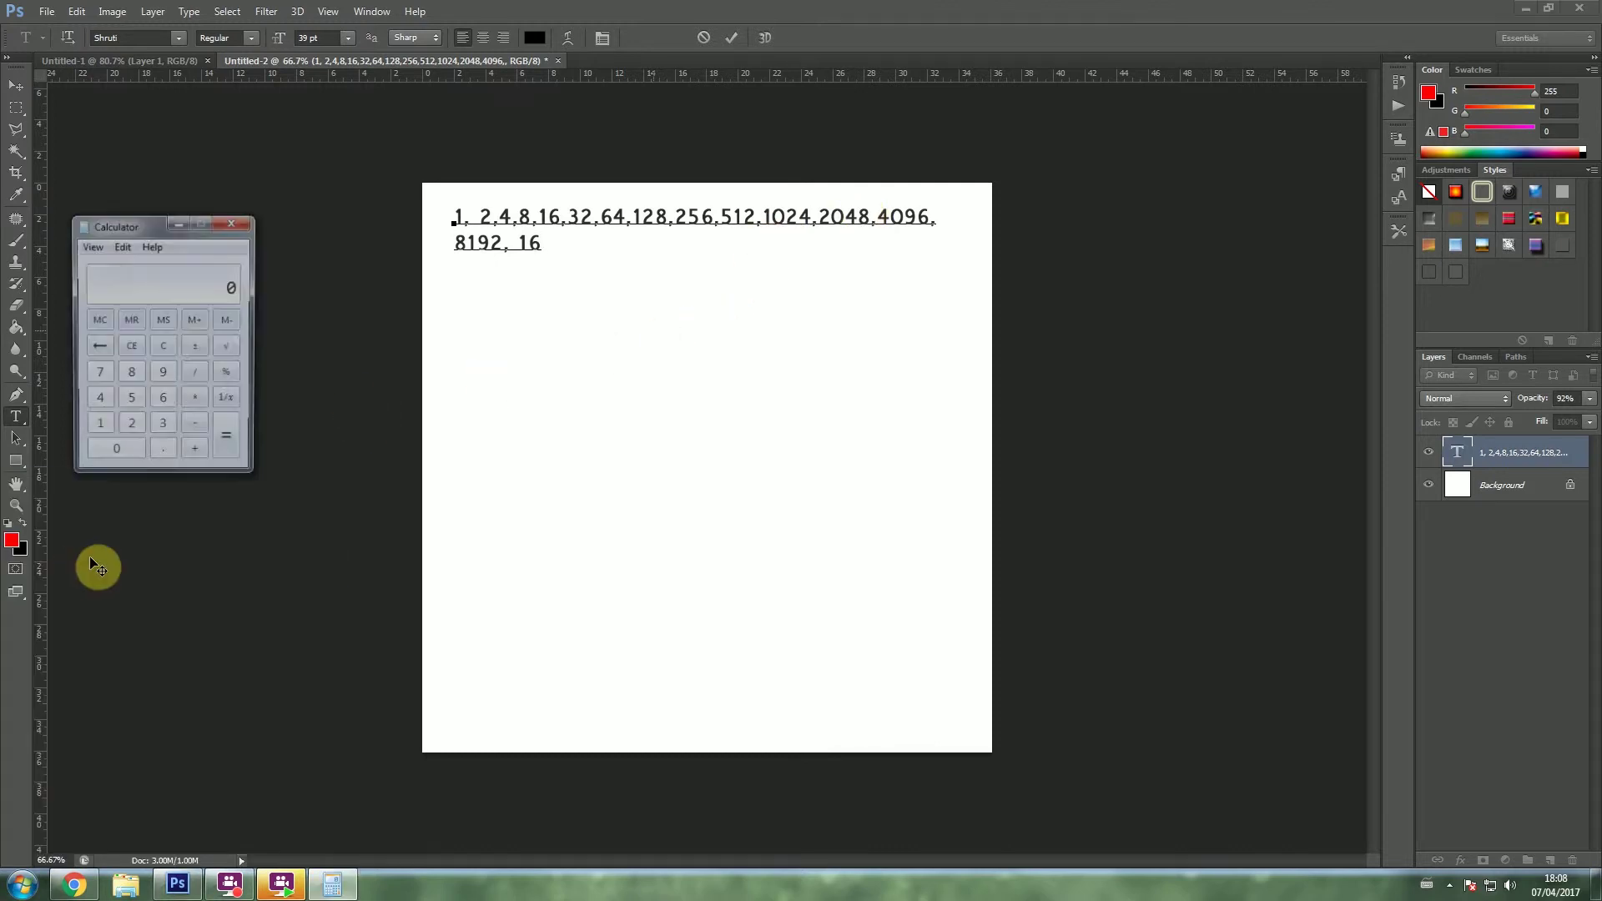
{"action": "type", "text": "2048*2"}
{"action": "key", "text": "Return"}
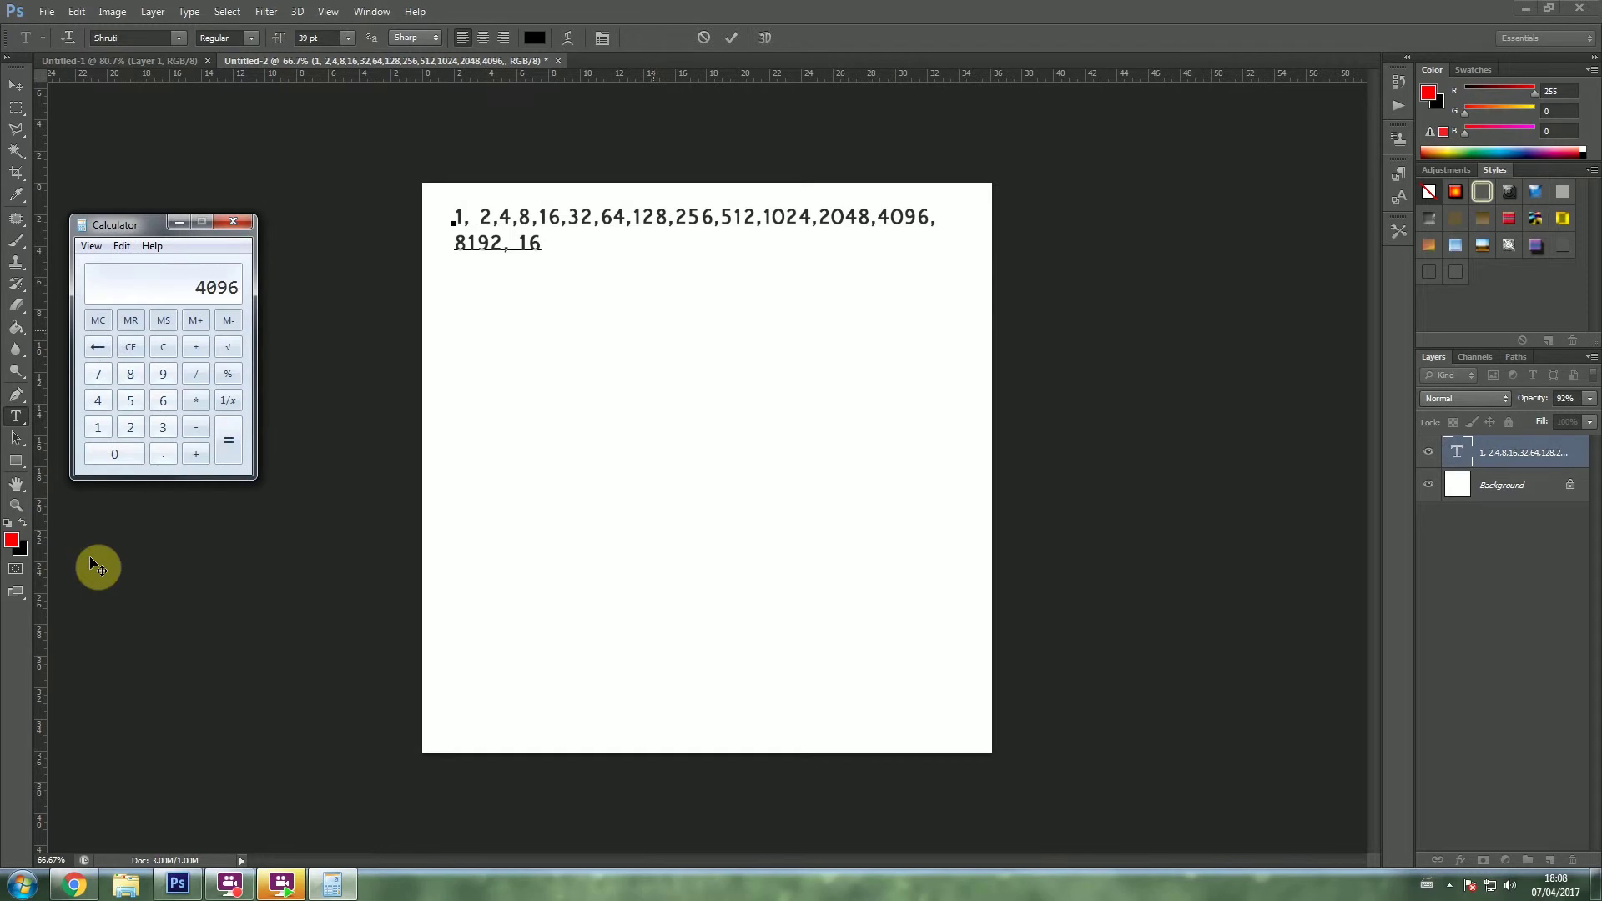
{"action": "type", "text": "*2"}
{"action": "key", "text": "Return"}
{"action": "type", "text": "*2"}
{"action": "key", "text": "Return"}
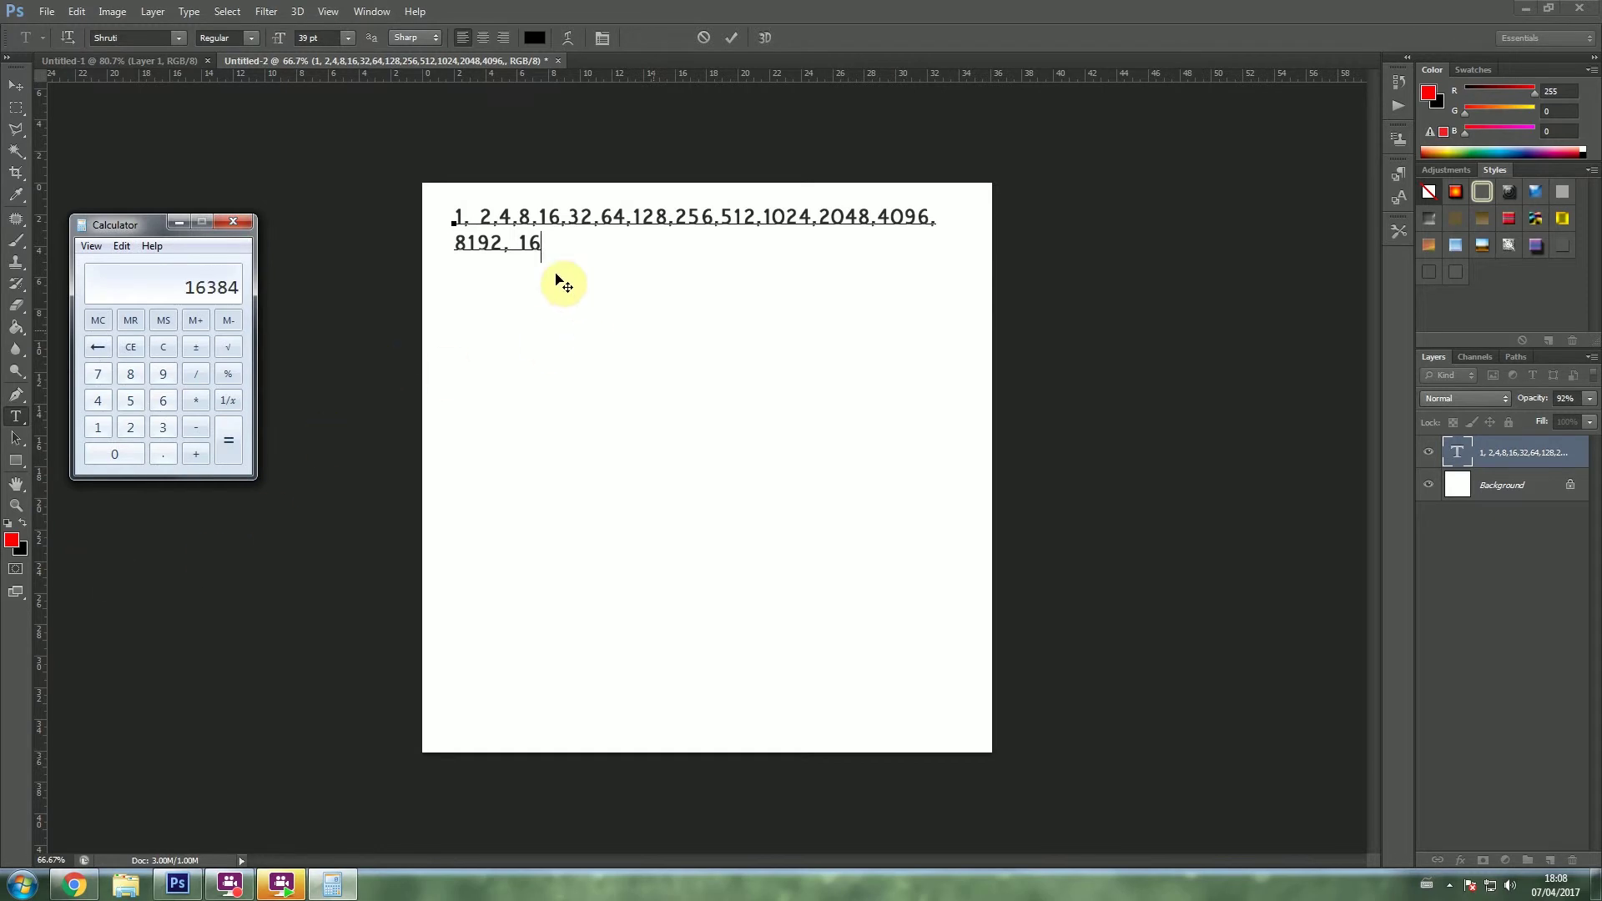
Step: Complete the second canvas line to 8192, 16384 and commit the text
{"action": "left_click", "coordinate": [545, 248]}
{"action": "type", "text": "84"}
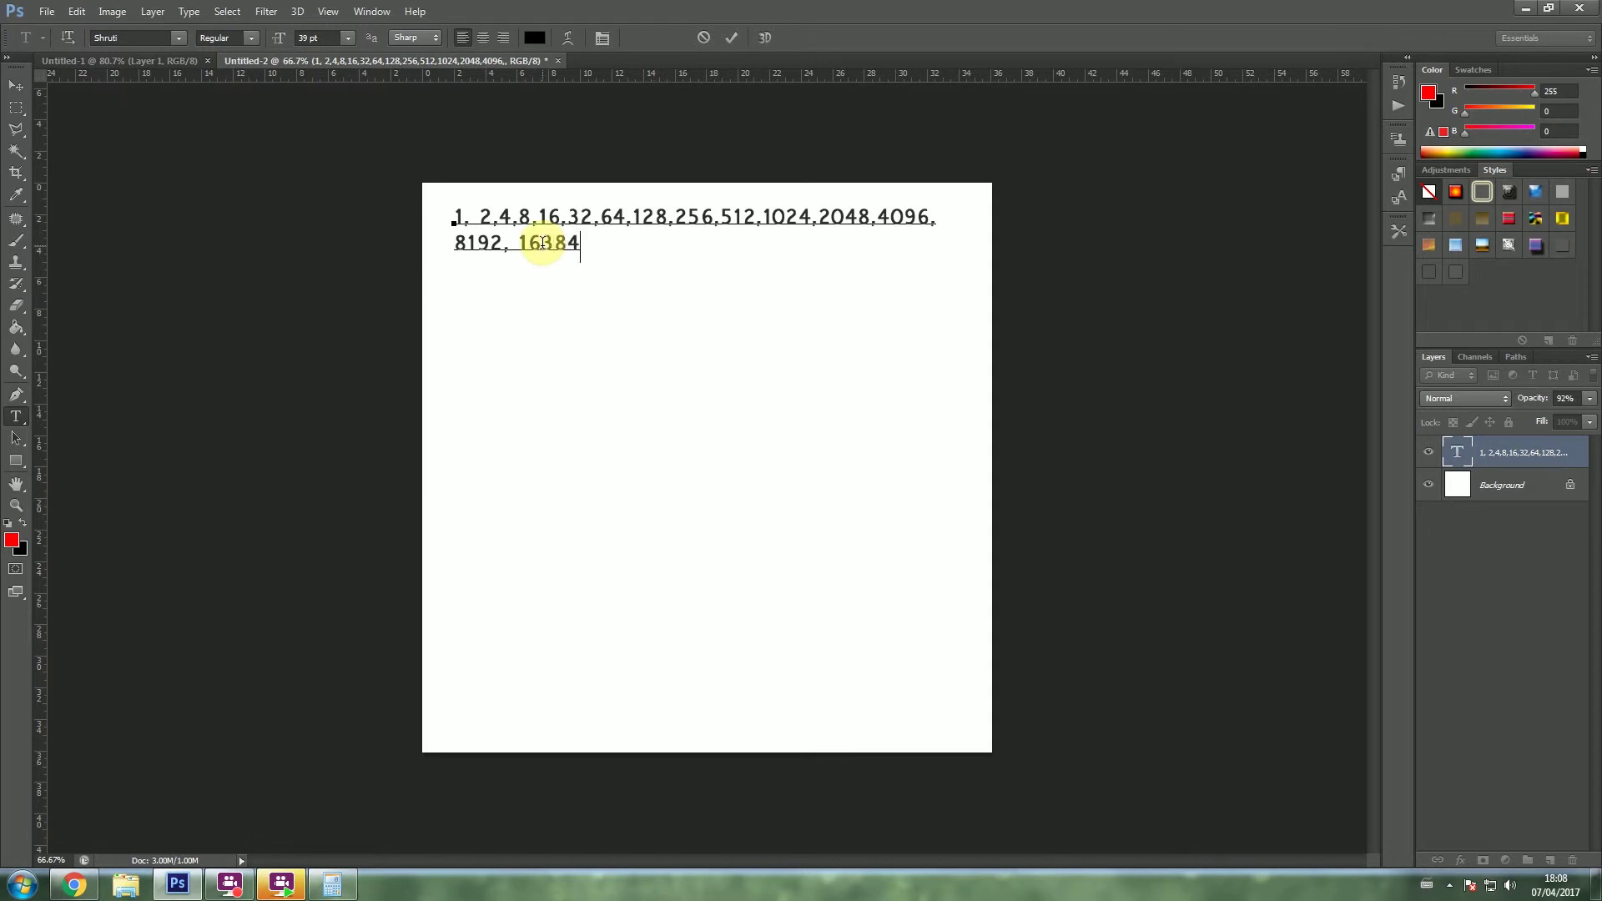
{"action": "type", "text": ",#"}
{"action": "key", "text": "BackSpace"}
{"action": "key", "text": "Return"}
{"action": "left_click", "coordinate": [16, 85]}
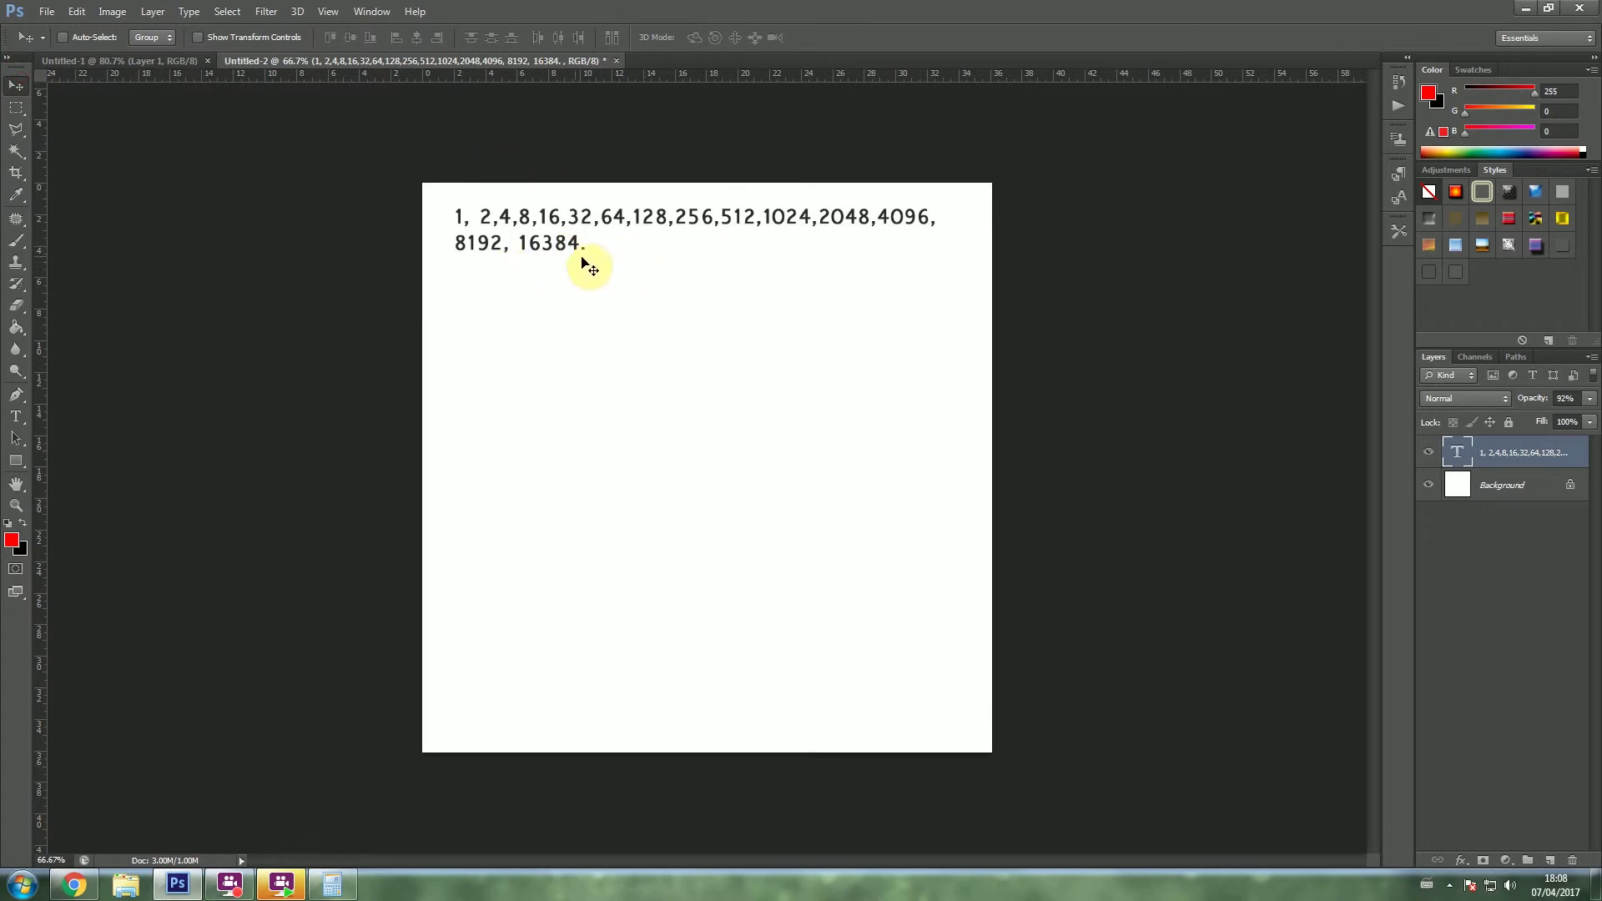
Step: Delete the second line and the space after '1,', leaving one sequence line
{"action": "double_click", "coordinate": [576, 244]}
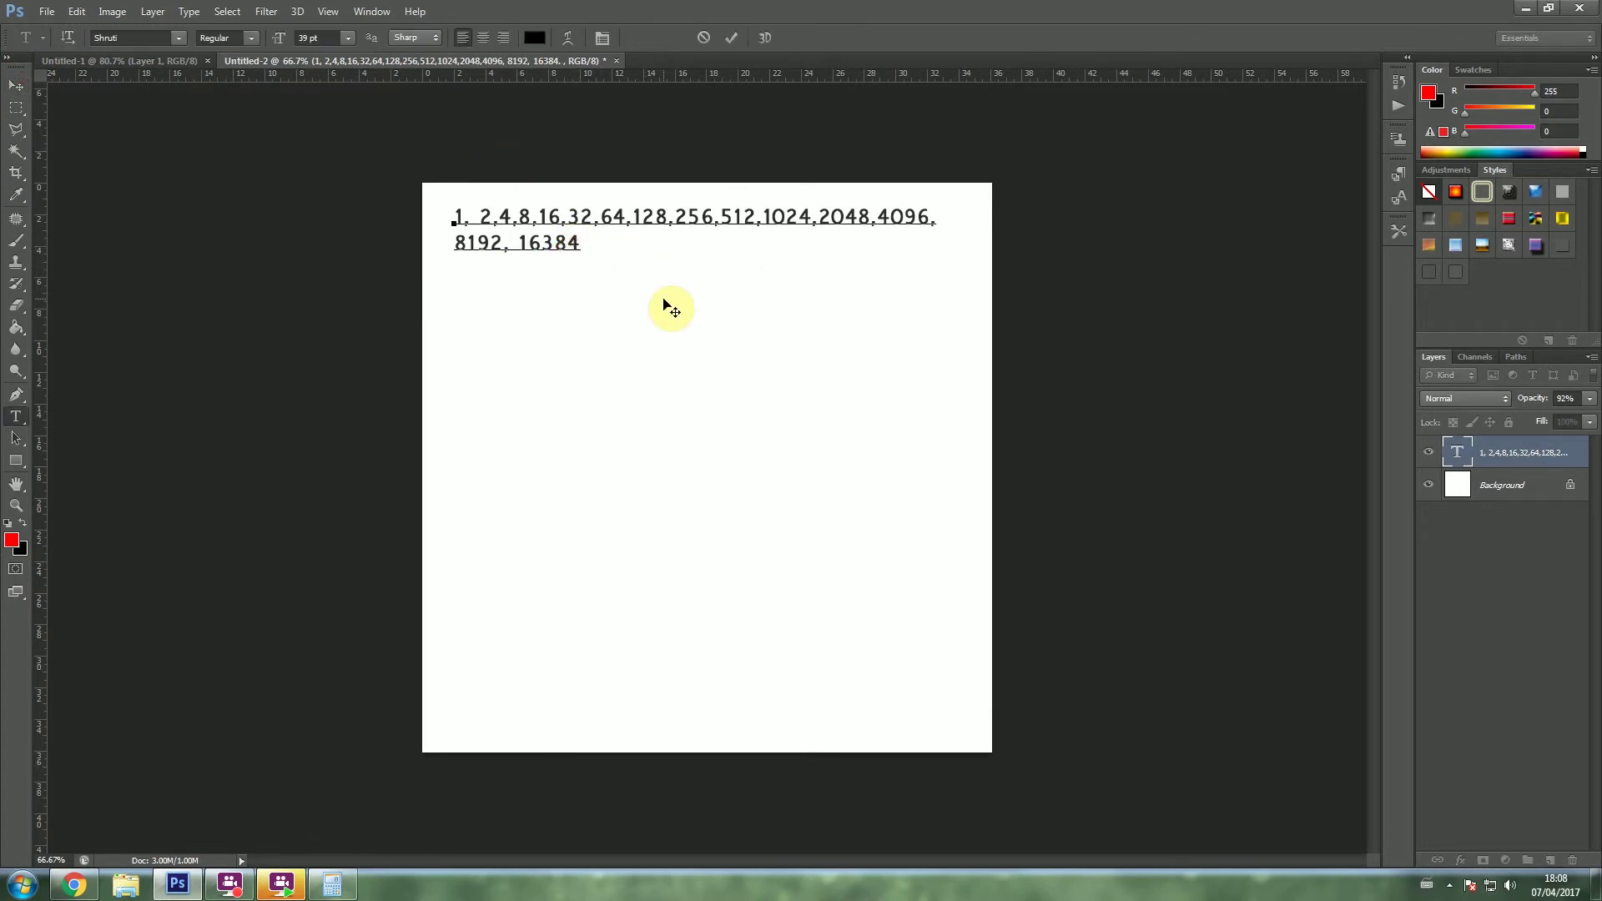
{"action": "key", "text": "BackSpace"}
{"action": "key", "text": "BackSpace"}
{"action": "key", "text": "BackSpace"}
{"action": "key", "text": "BackSpace"}
{"action": "key", "text": "BackSpace"}
{"action": "key", "text": "BackSpace"}
{"action": "key", "text": "BackSpace"}
{"action": "key", "text": "BackSpace"}
{"action": "key", "text": "BackSpace"}
{"action": "key", "text": "BackSpace"}
{"action": "key", "text": "BackSpace"}
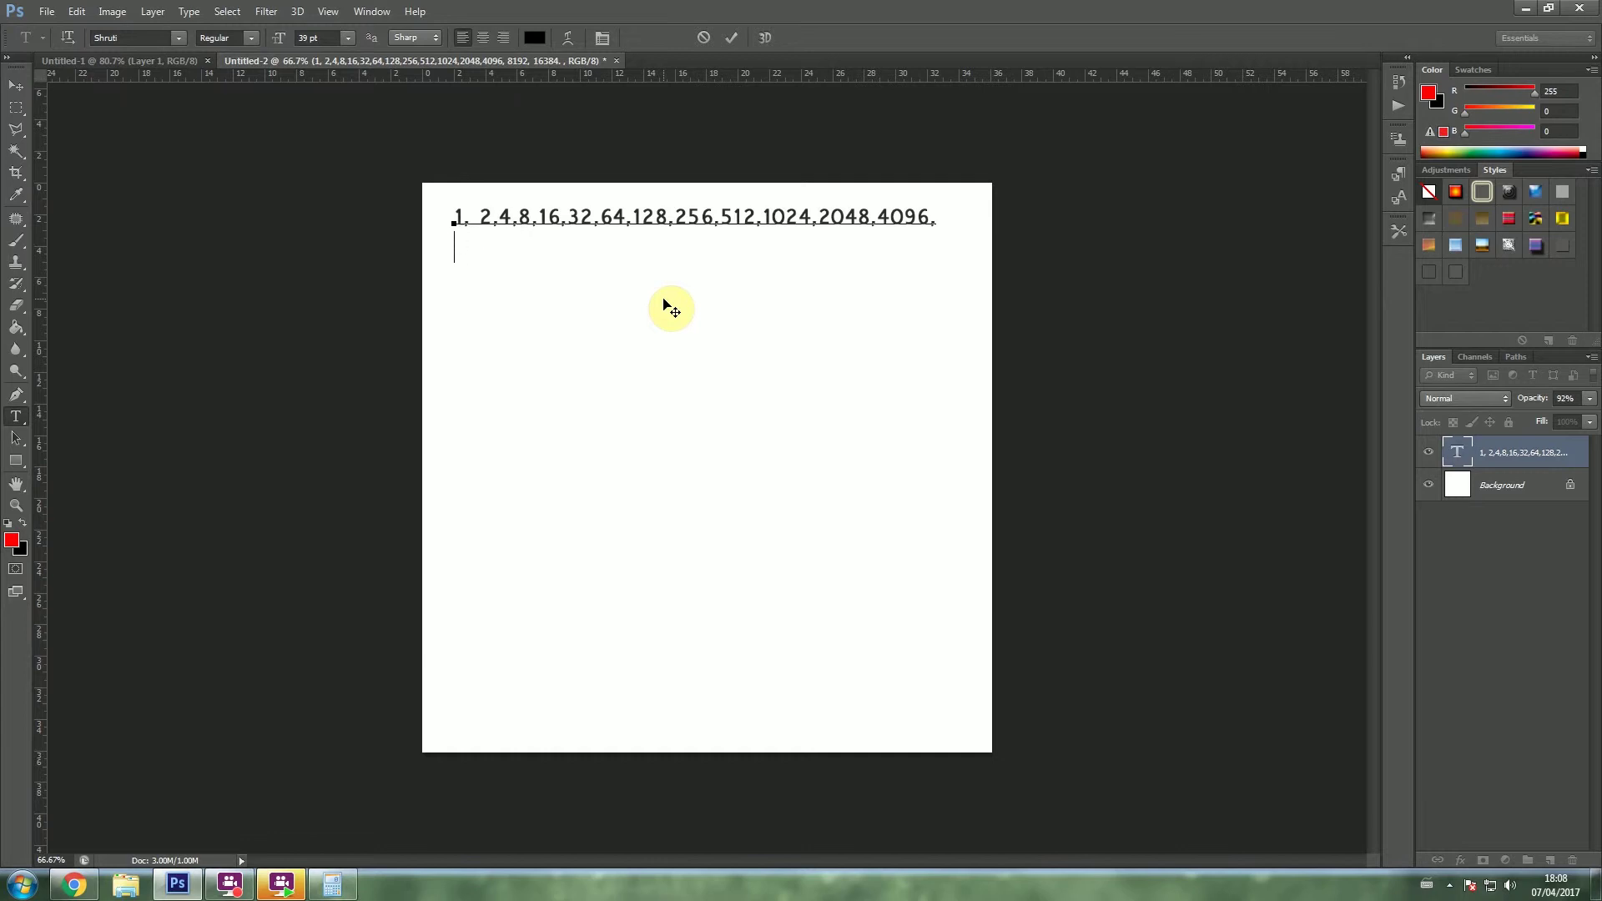
{"action": "left_click", "coordinate": [479, 215]}
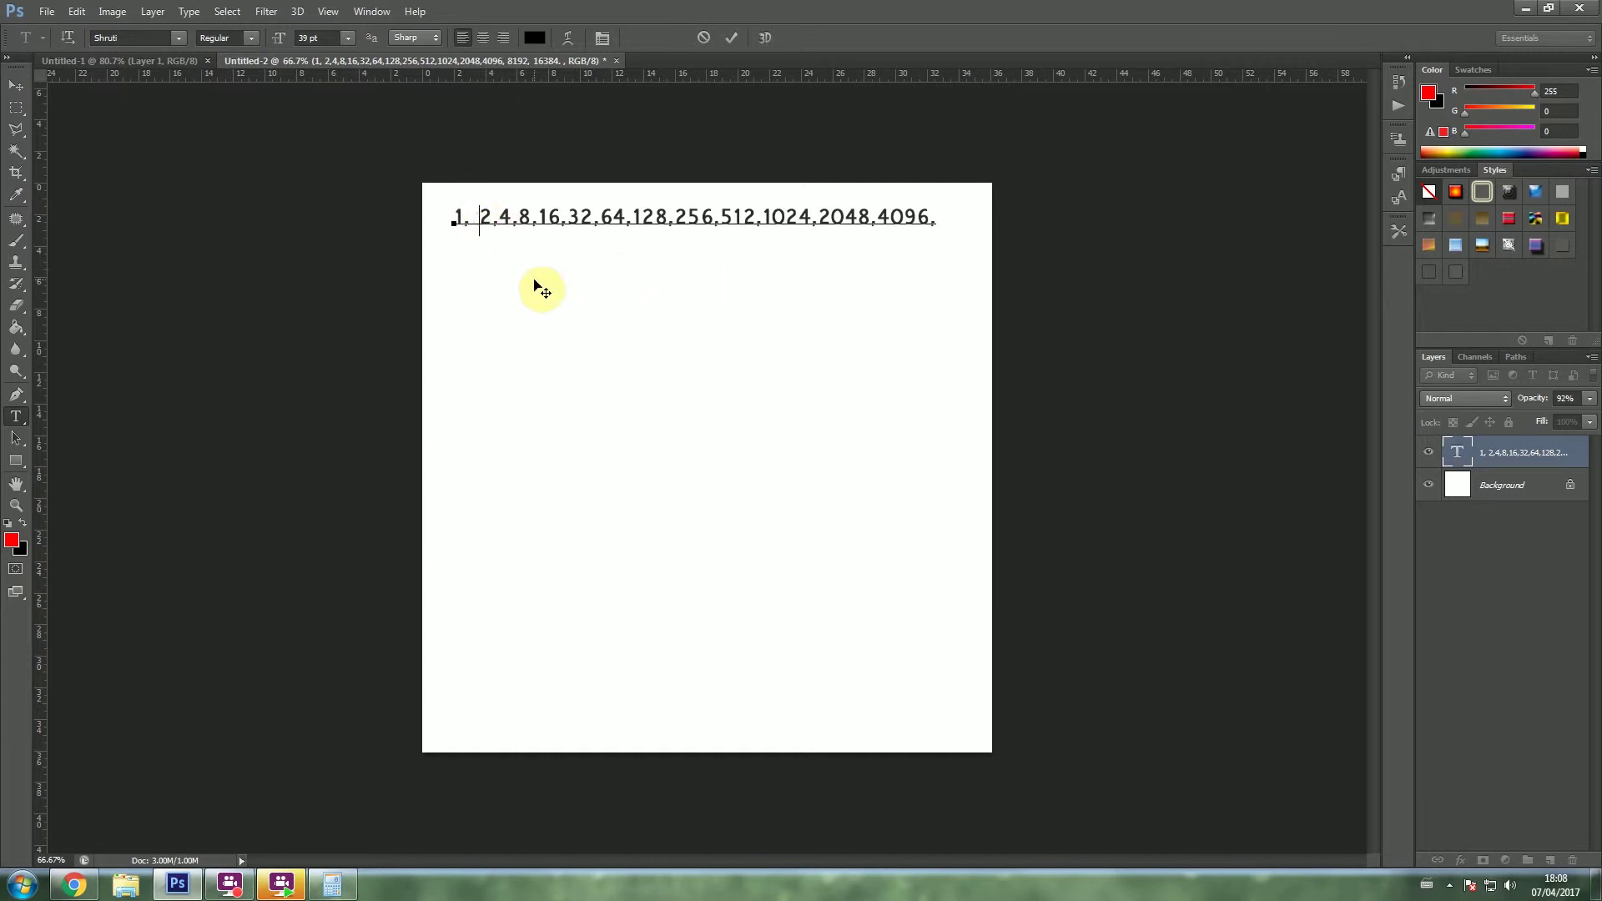
{"action": "key", "text": "BackSpace"}
{"action": "left_click", "coordinate": [16, 86]}
Step: Move the number line slightly lower and restore its layer opacity to 100%
{"action": "left_click_drag", "start_coordinate": [680, 238], "coordinate": [686, 260]}
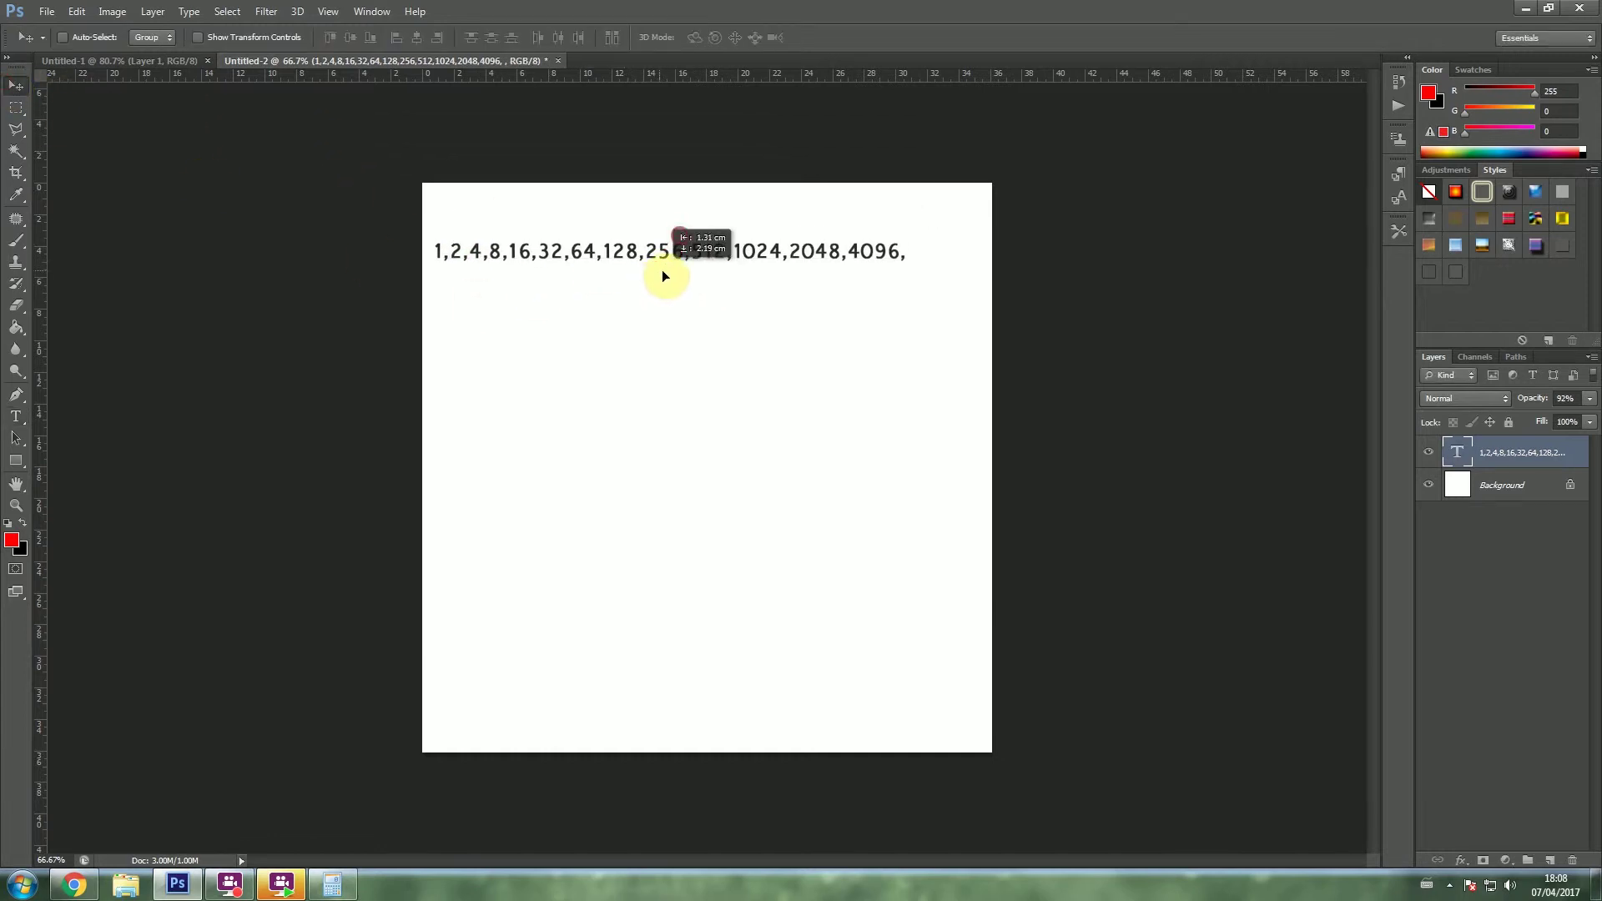
{"action": "scroll", "coordinate": [745, 284], "scroll_direction": "up", "scroll_amount": 1}
{"action": "scroll", "coordinate": [757, 257], "scroll_direction": "up", "scroll_amount": 2}
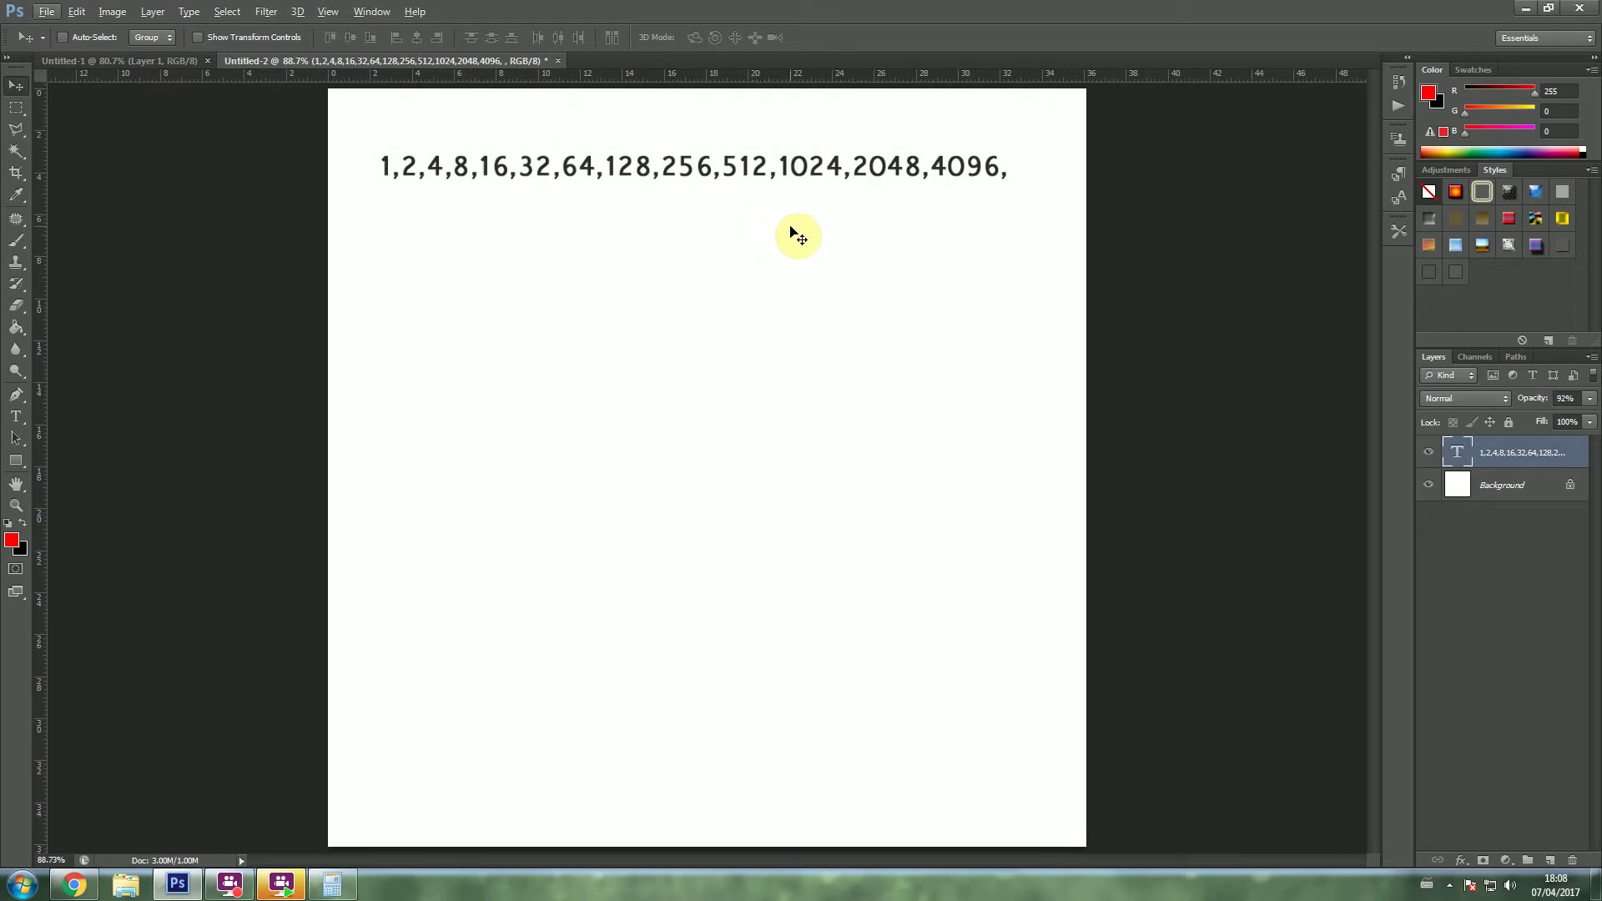
{"action": "left_click_drag", "start_coordinate": [1565, 404], "coordinate": [1577, 409]}
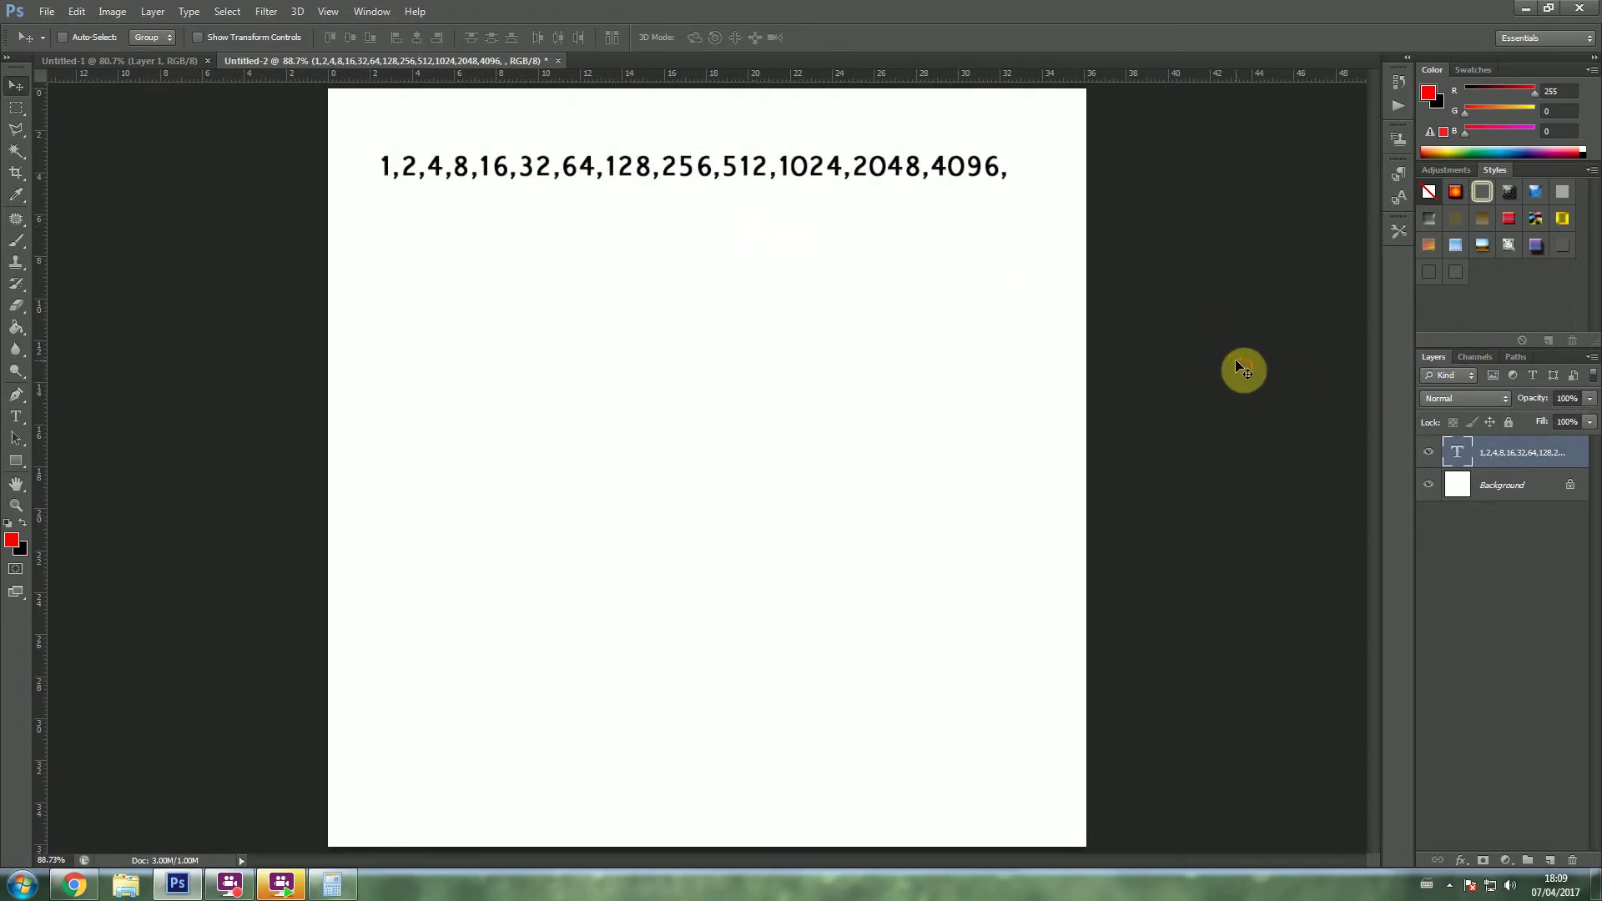
{"action": "scroll", "coordinate": [726, 171], "scroll_direction": "up", "scroll_amount": 1}
{"action": "scroll", "coordinate": [712, 161], "scroll_direction": "up", "scroll_amount": 1}
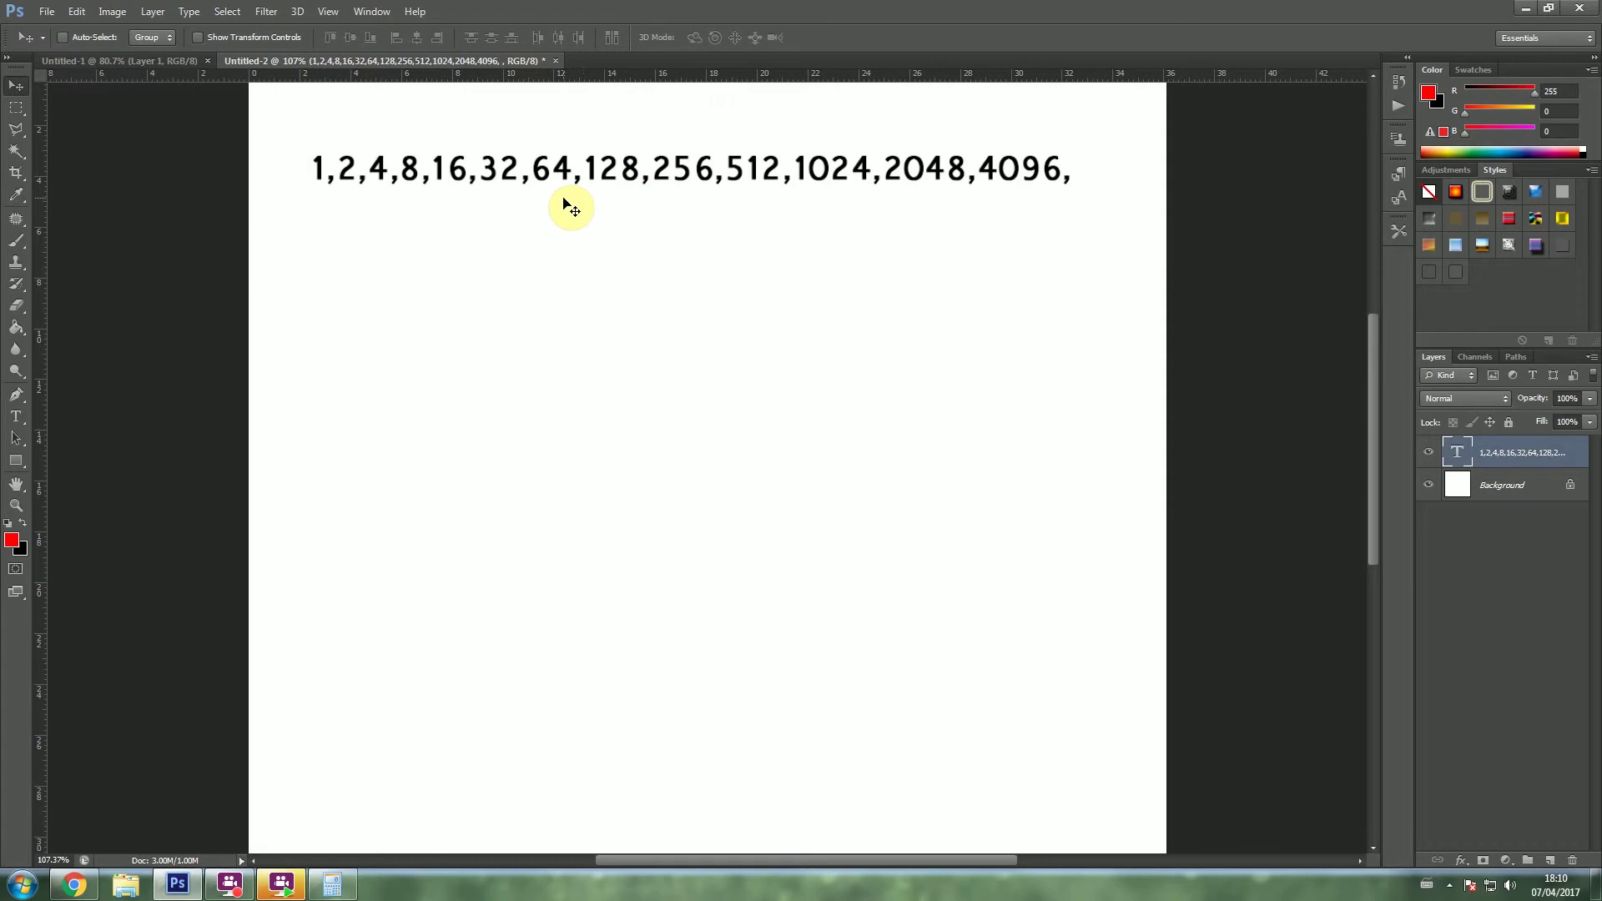
Step: Type 150 as a new text layer on the canvas
{"action": "key", "text": "t"}
{"action": "left_click", "coordinate": [1005, 334]}
{"action": "type", "text": ".150"}
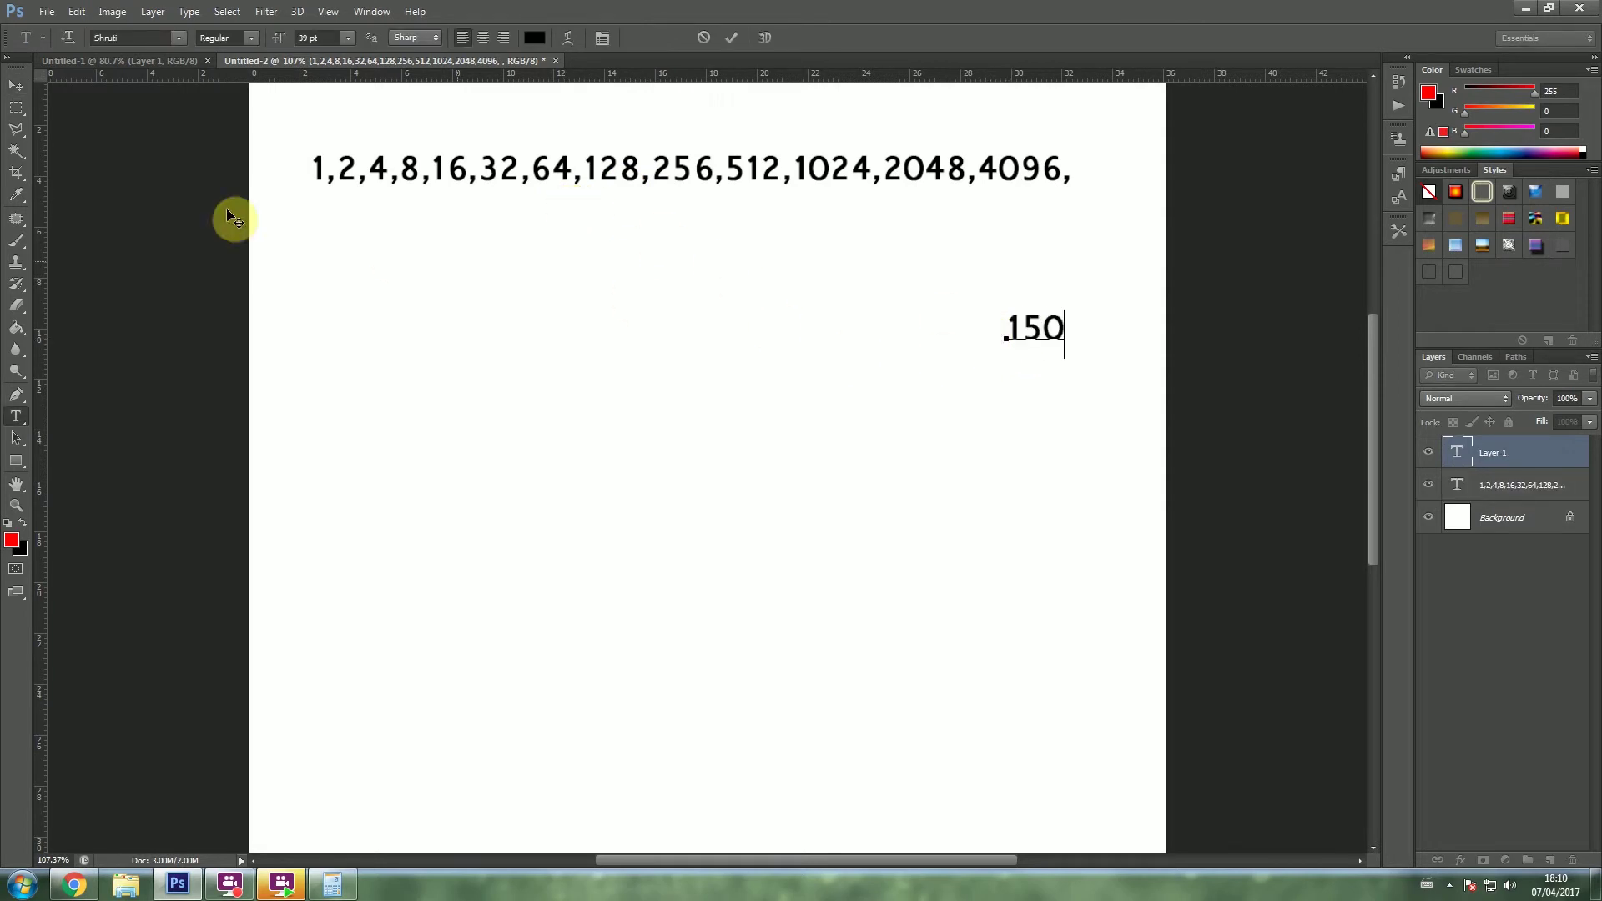
{"action": "left_click", "coordinate": [16, 85]}
Step: Position the 150 text on the canvas's right side, below the sequence
{"action": "left_click_drag", "start_coordinate": [1013, 332], "coordinate": [1033, 374]}
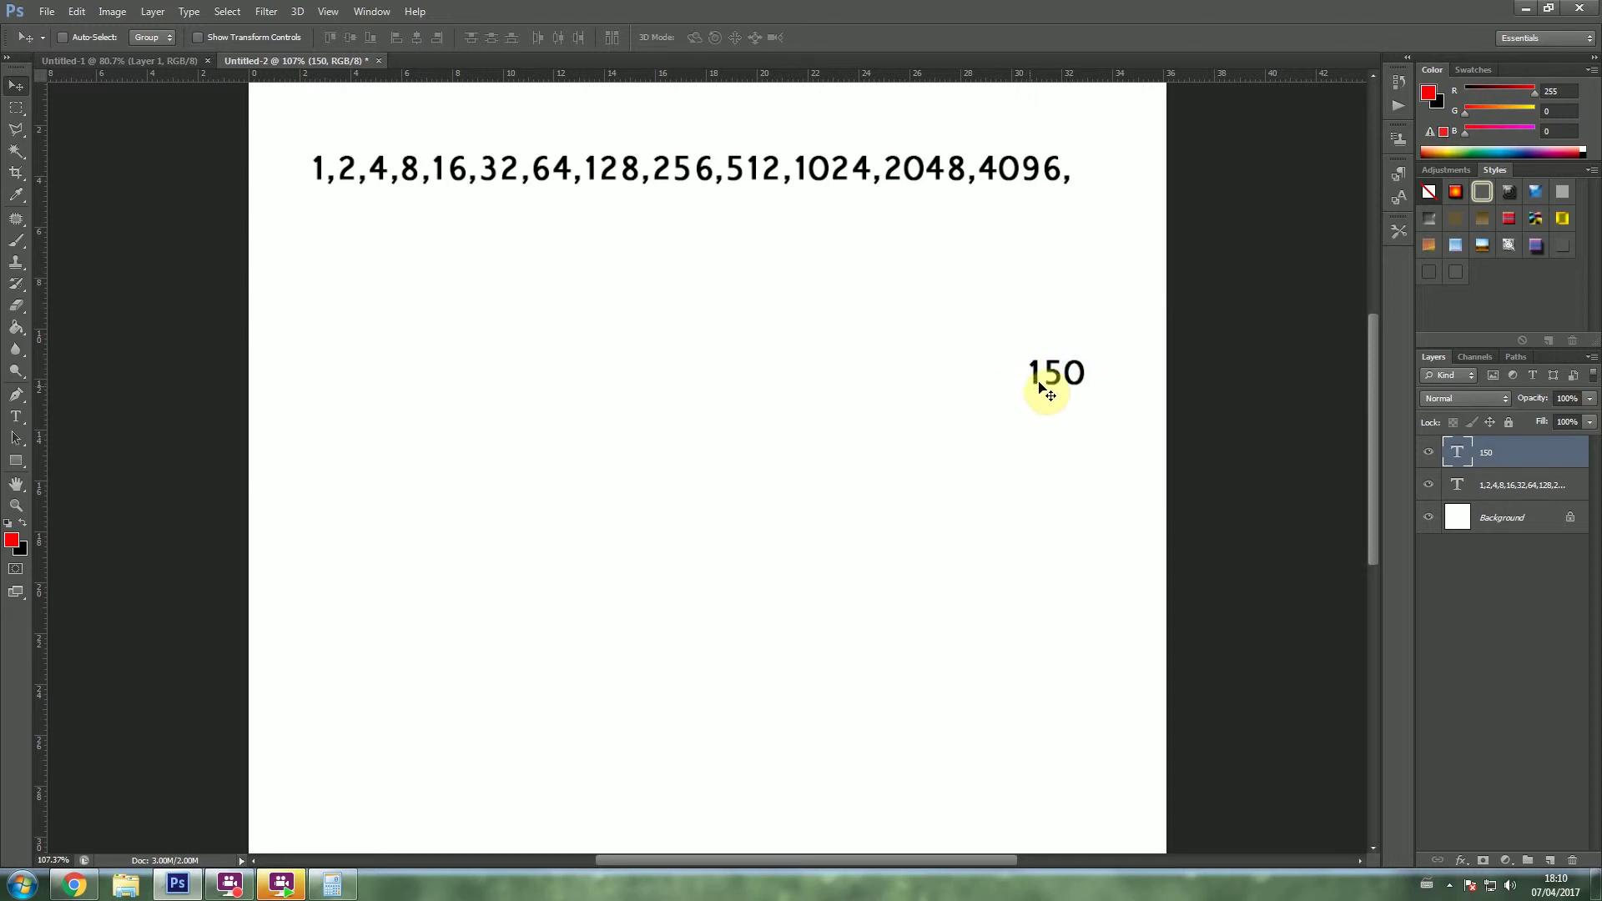
{"action": "left_click_drag", "start_coordinate": [1062, 380], "coordinate": [1108, 405]}
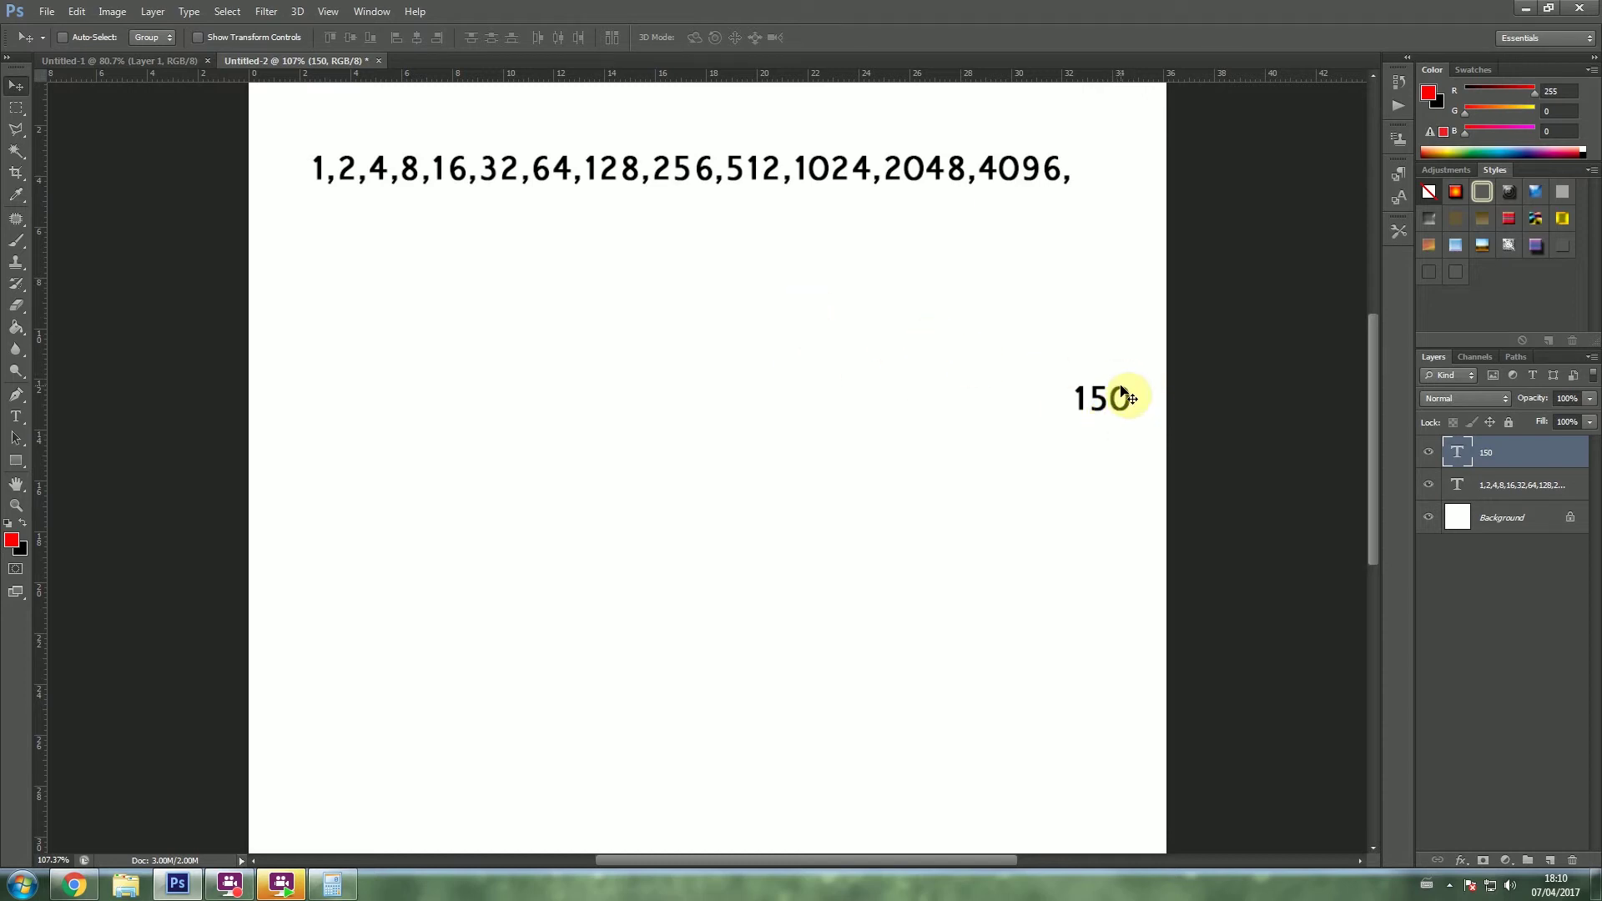
{"action": "left_click_drag", "start_coordinate": [1125, 398], "coordinate": [1083, 389]}
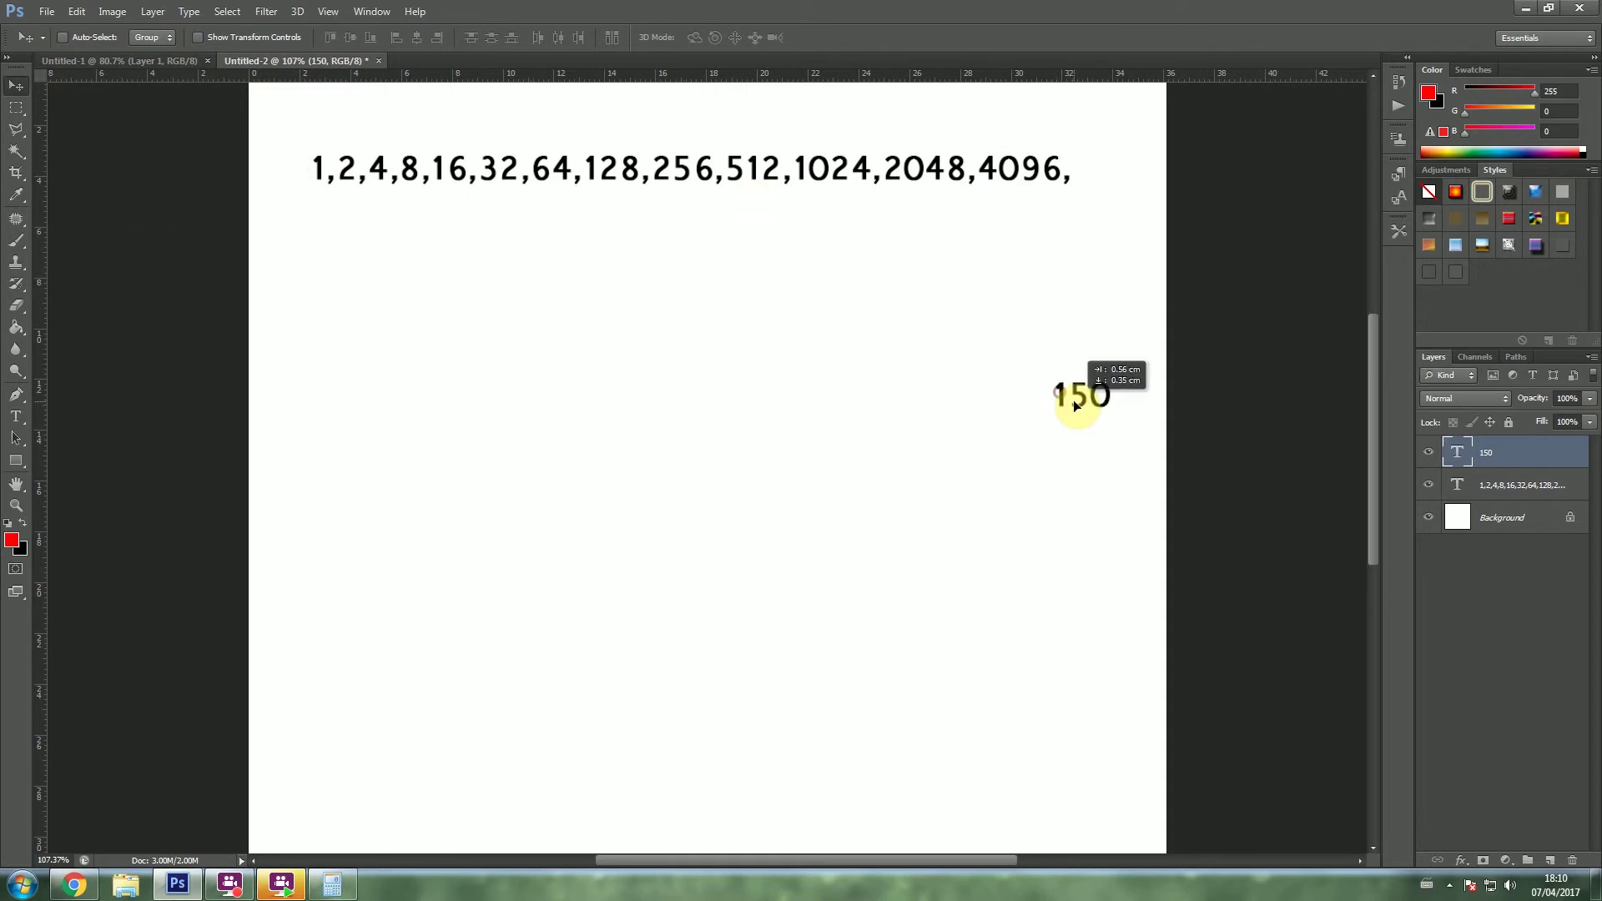
{"action": "left_click_drag", "start_coordinate": [1071, 398], "coordinate": [1108, 404]}
{"action": "left_click_drag", "start_coordinate": [1087, 384], "coordinate": [1083, 407]}
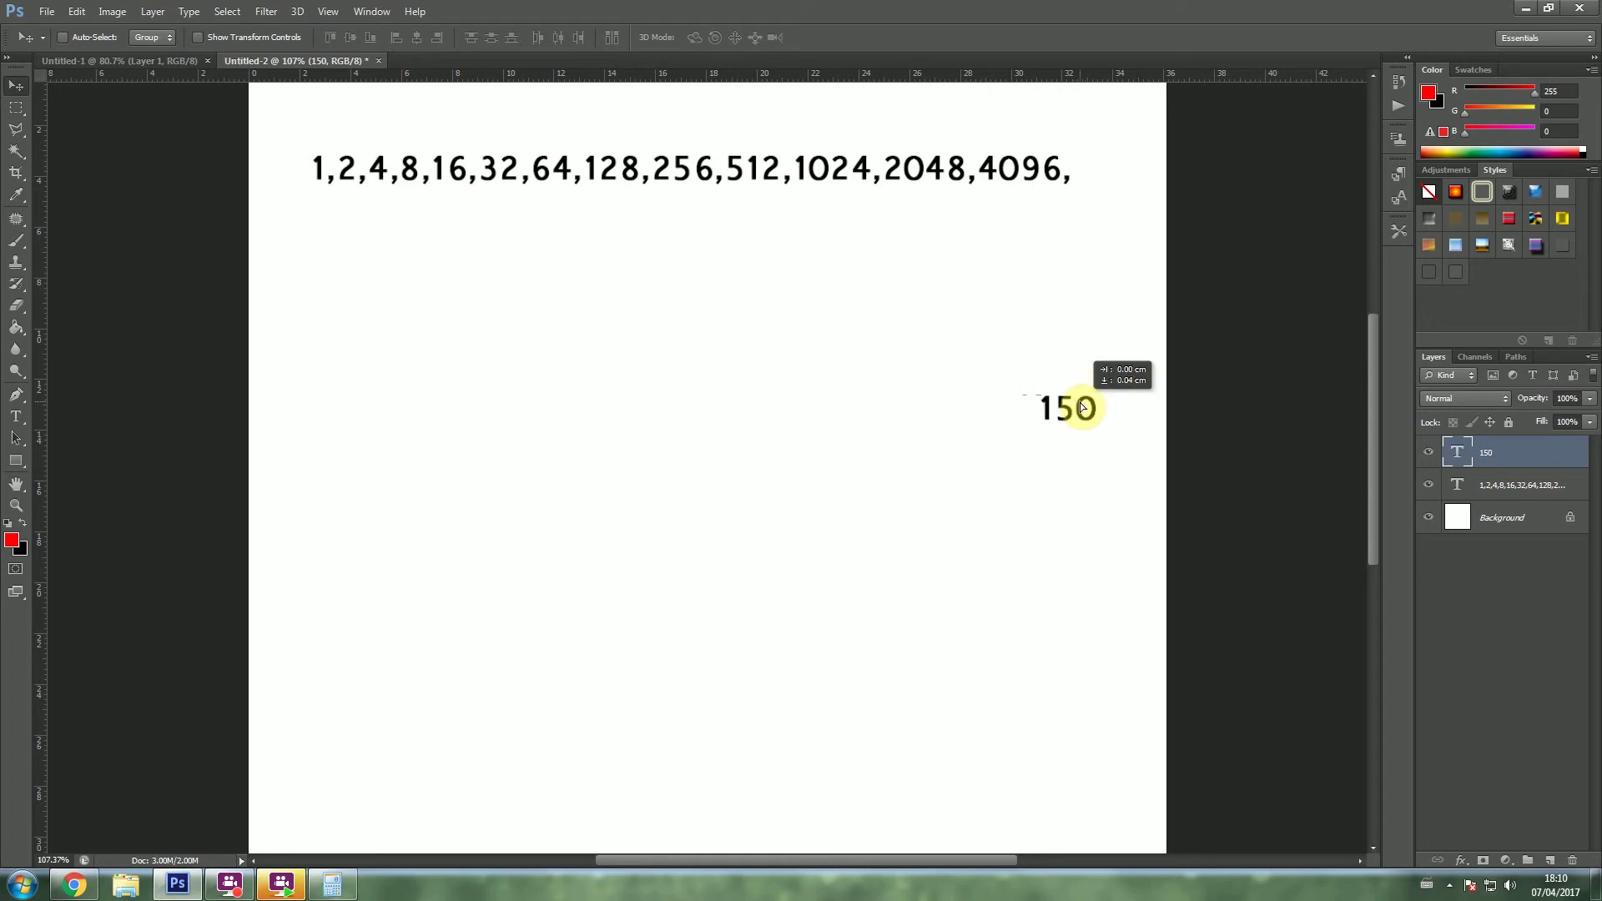
{"action": "mouse_move", "coordinate": [1032, 409]}
{"action": "left_mouse_down"}
{"action": "mouse_move", "coordinate": [642, 150]}
{"action": "mouse_move", "coordinate": [1074, 409]}
{"action": "left_mouse_up"}
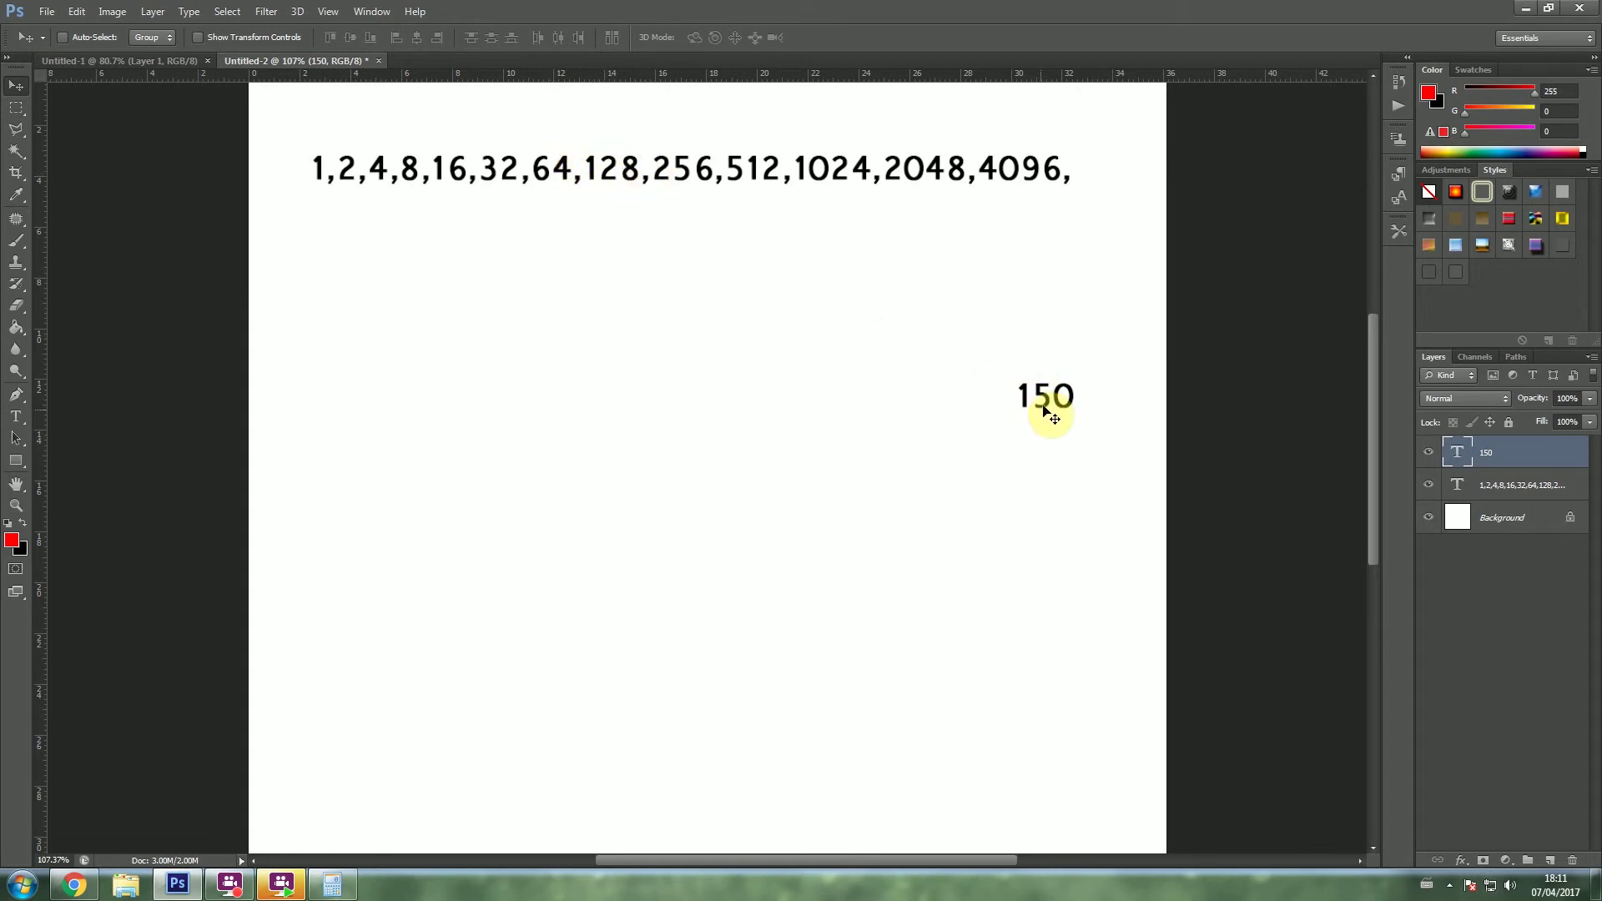
Step: Compute 150 − 128 = 22 in Calculator, then return to Photoshop with the Brush on a new layer
{"action": "left_click", "coordinate": [332, 885]}
{"action": "type", "text": "128"}
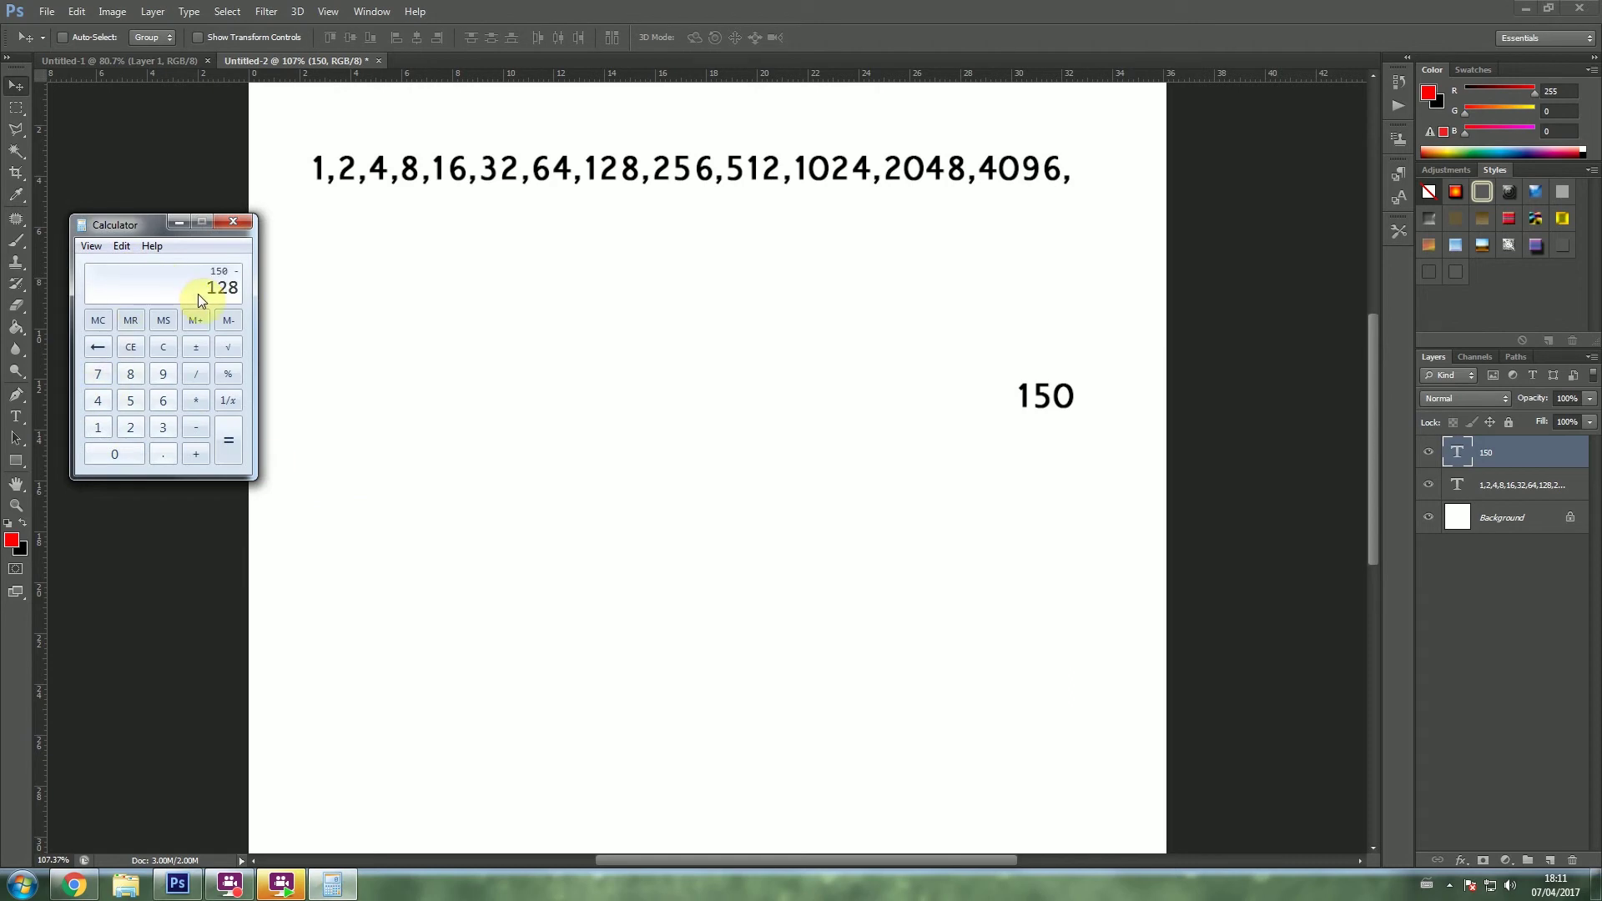
{"action": "key", "text": "Return"}
{"action": "left_click", "coordinate": [627, 172]}
{"action": "left_click", "coordinate": [16, 241]}
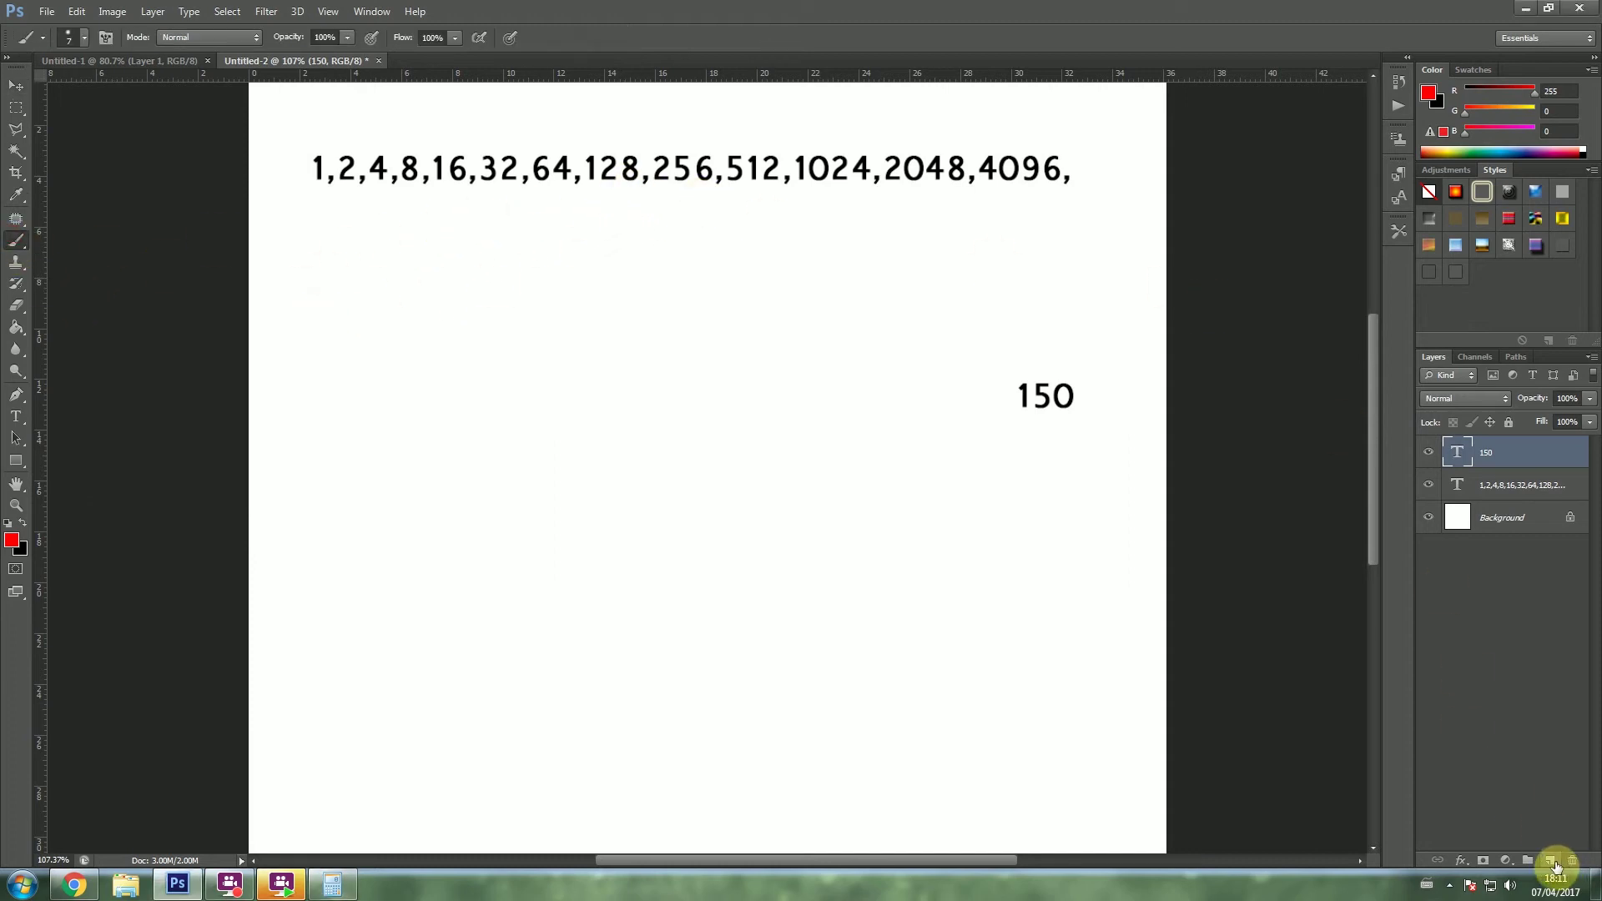
{"action": "left_click", "coordinate": [1550, 860]}
Step: Paint red 1, 0, 0, 1 under 128, 64, 32 and 16, checking remainders in Calculator
{"action": "left_click_drag", "start_coordinate": [611, 190], "coordinate": [611, 240]}
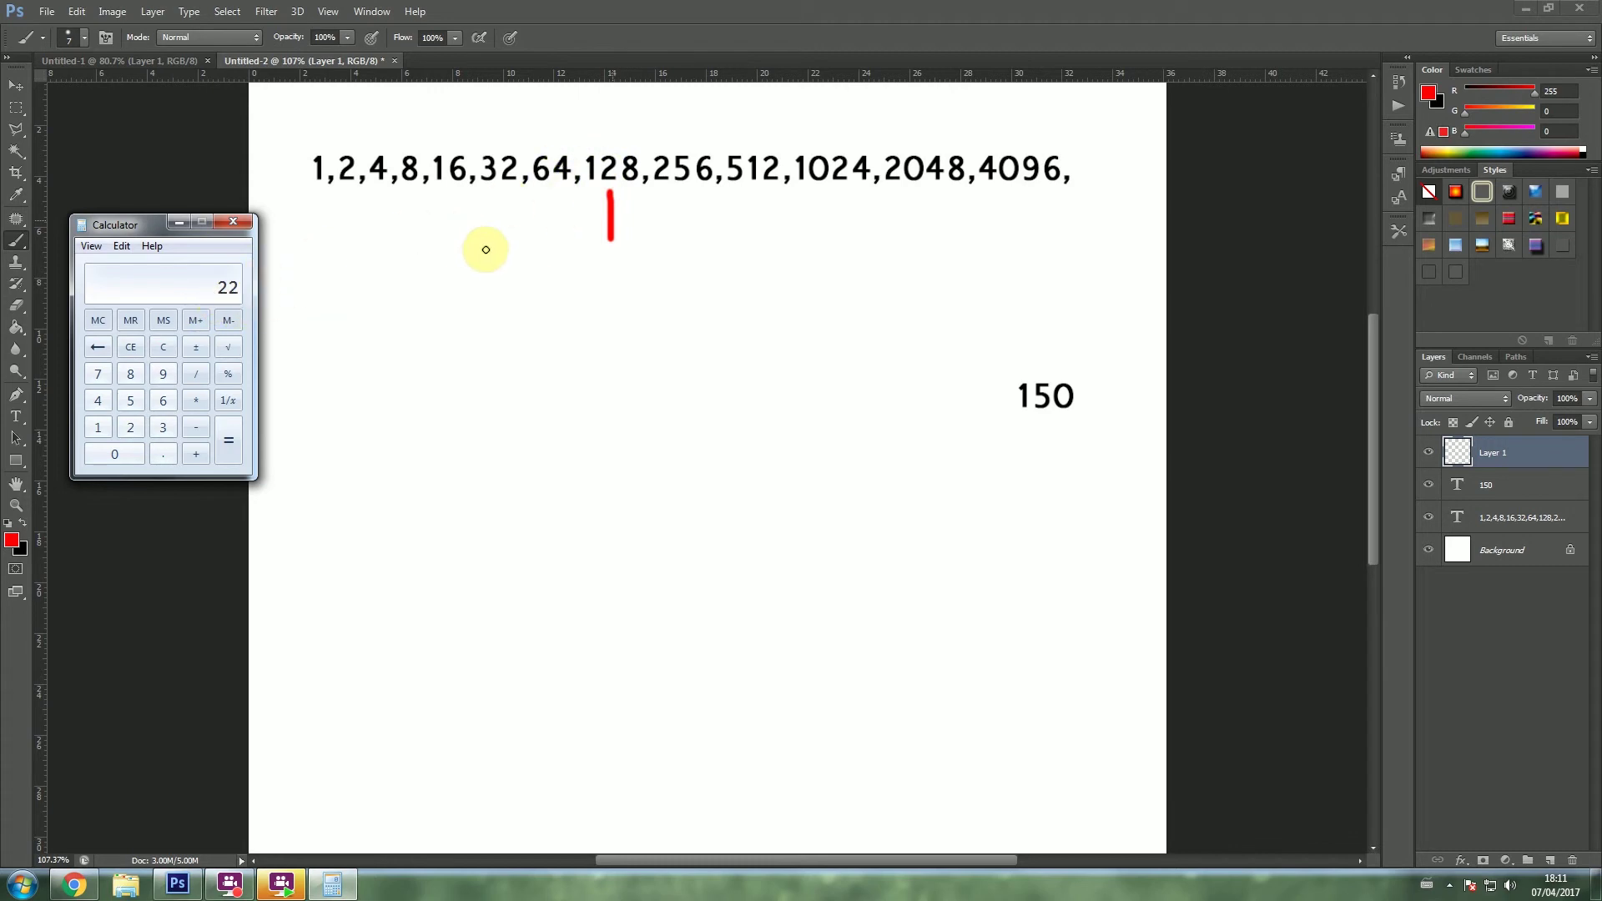
{"action": "key", "text": "alt+Tab"}
{"action": "left_click_drag", "start_coordinate": [565, 209], "coordinate": [567, 211]}
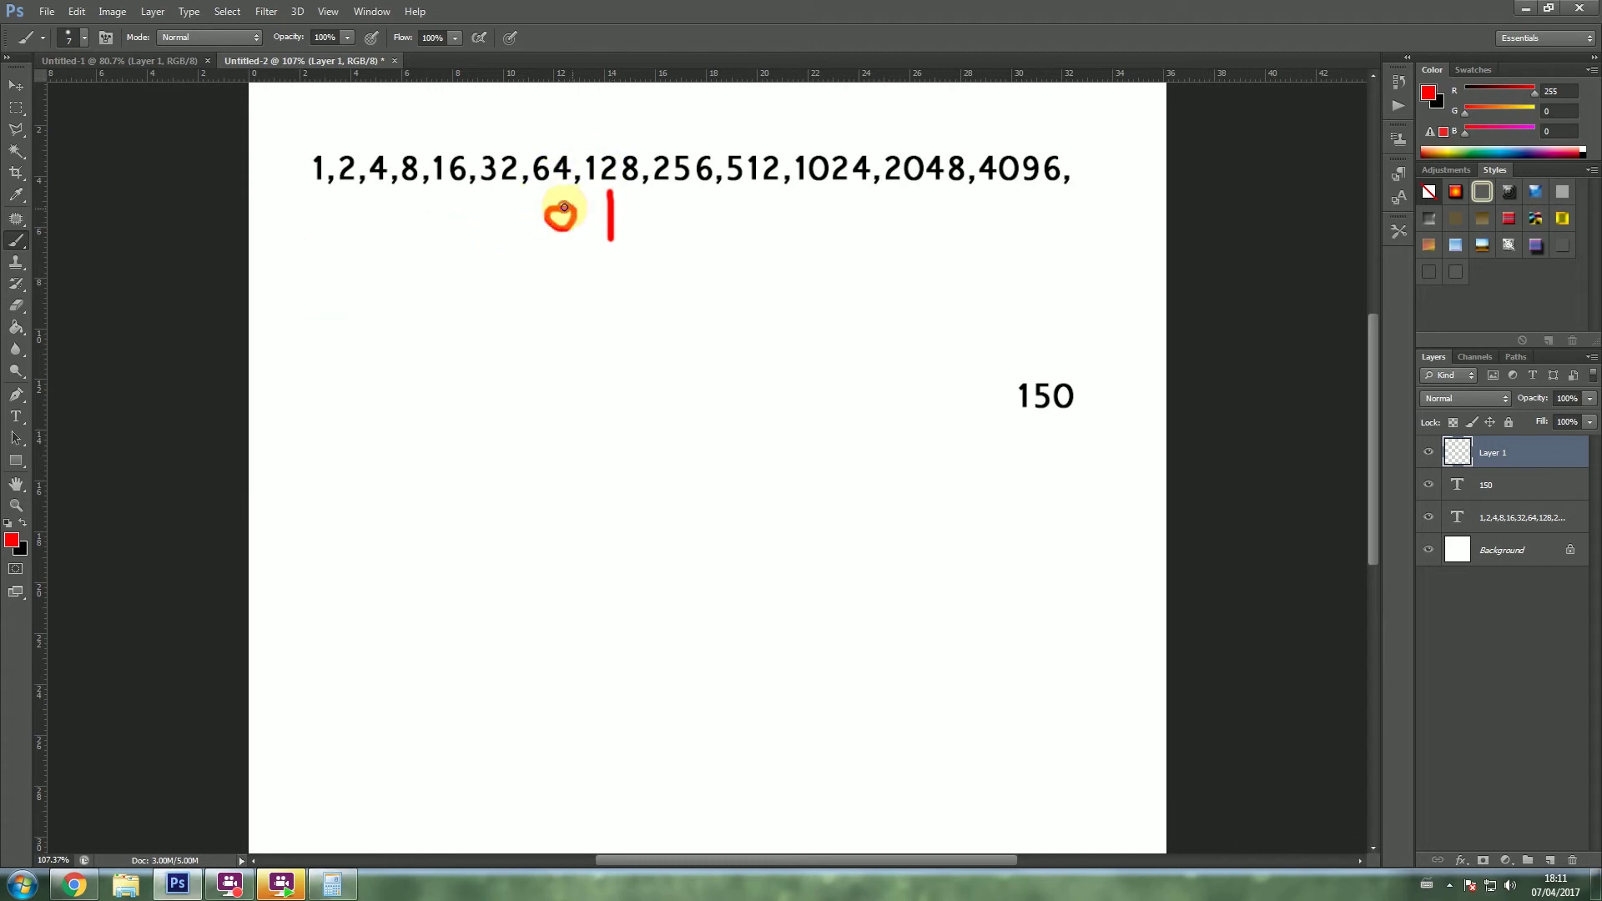
{"action": "key", "text": "alt+Tab"}
{"action": "key", "text": "alt+Tab"}
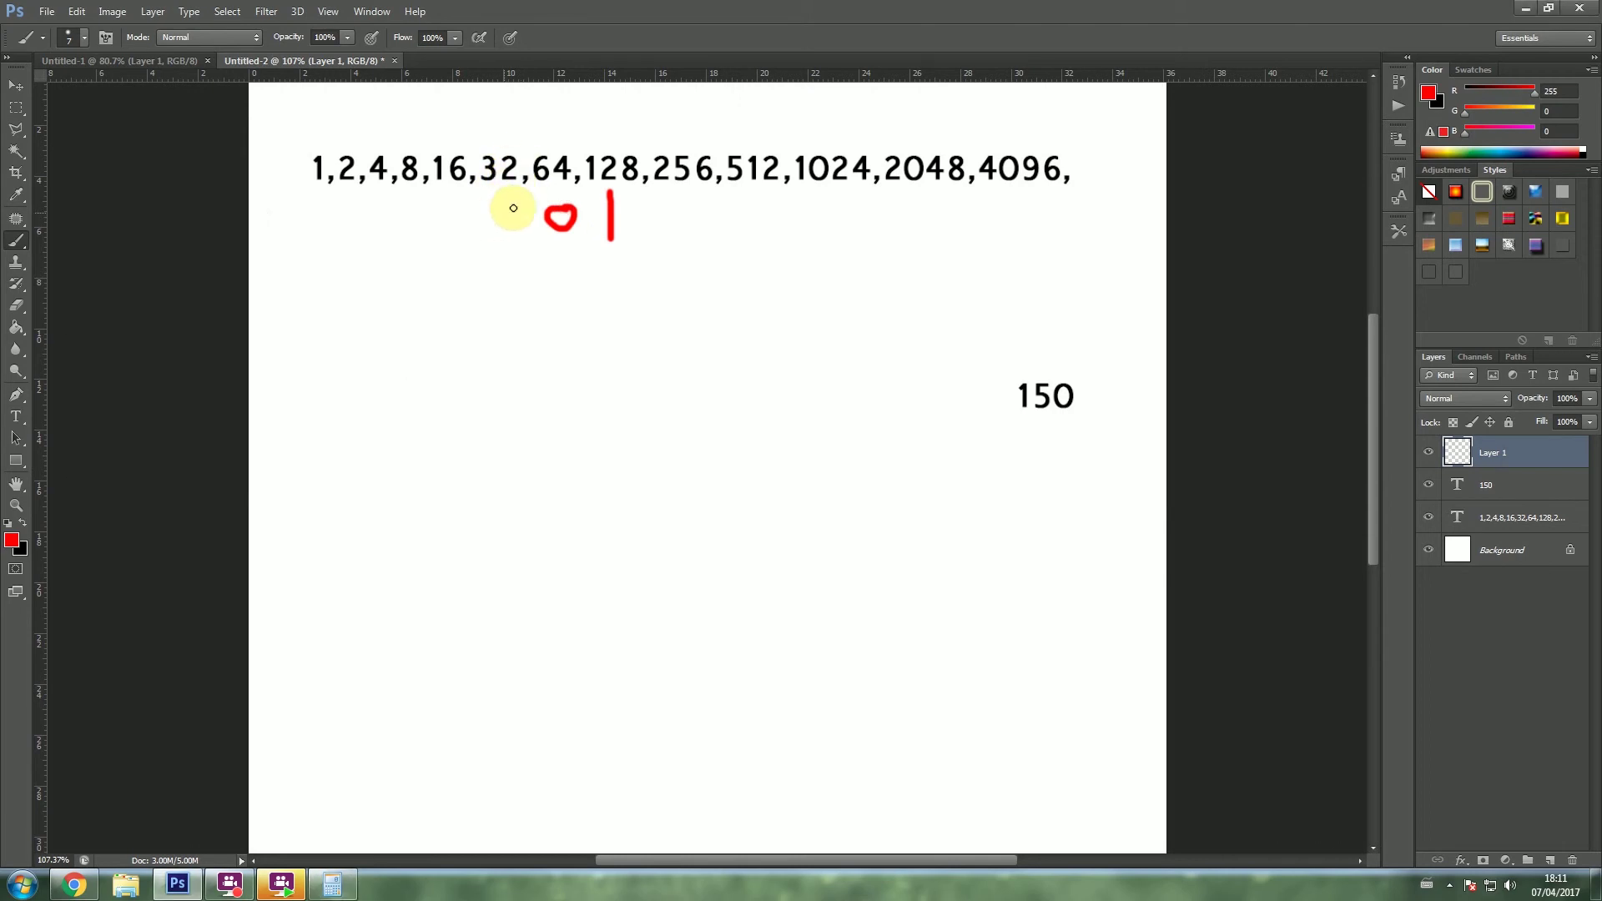
{"action": "left_click_drag", "start_coordinate": [515, 202], "coordinate": [516, 201]}
{"action": "key", "text": "alt+Tab"}
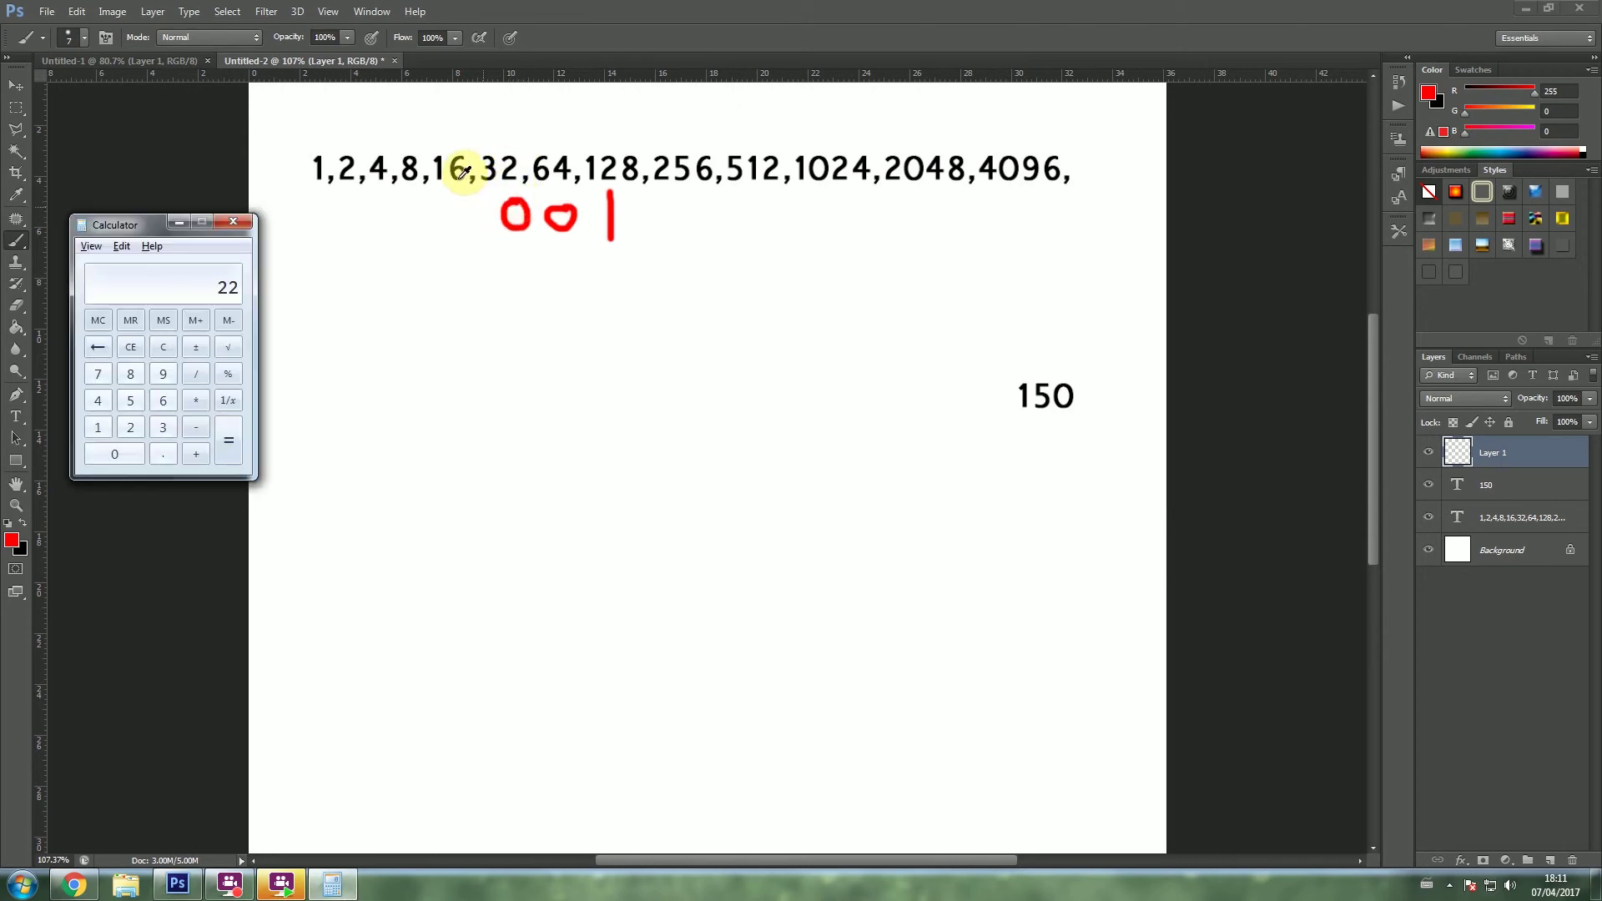
{"action": "key", "text": "alt+Tab"}
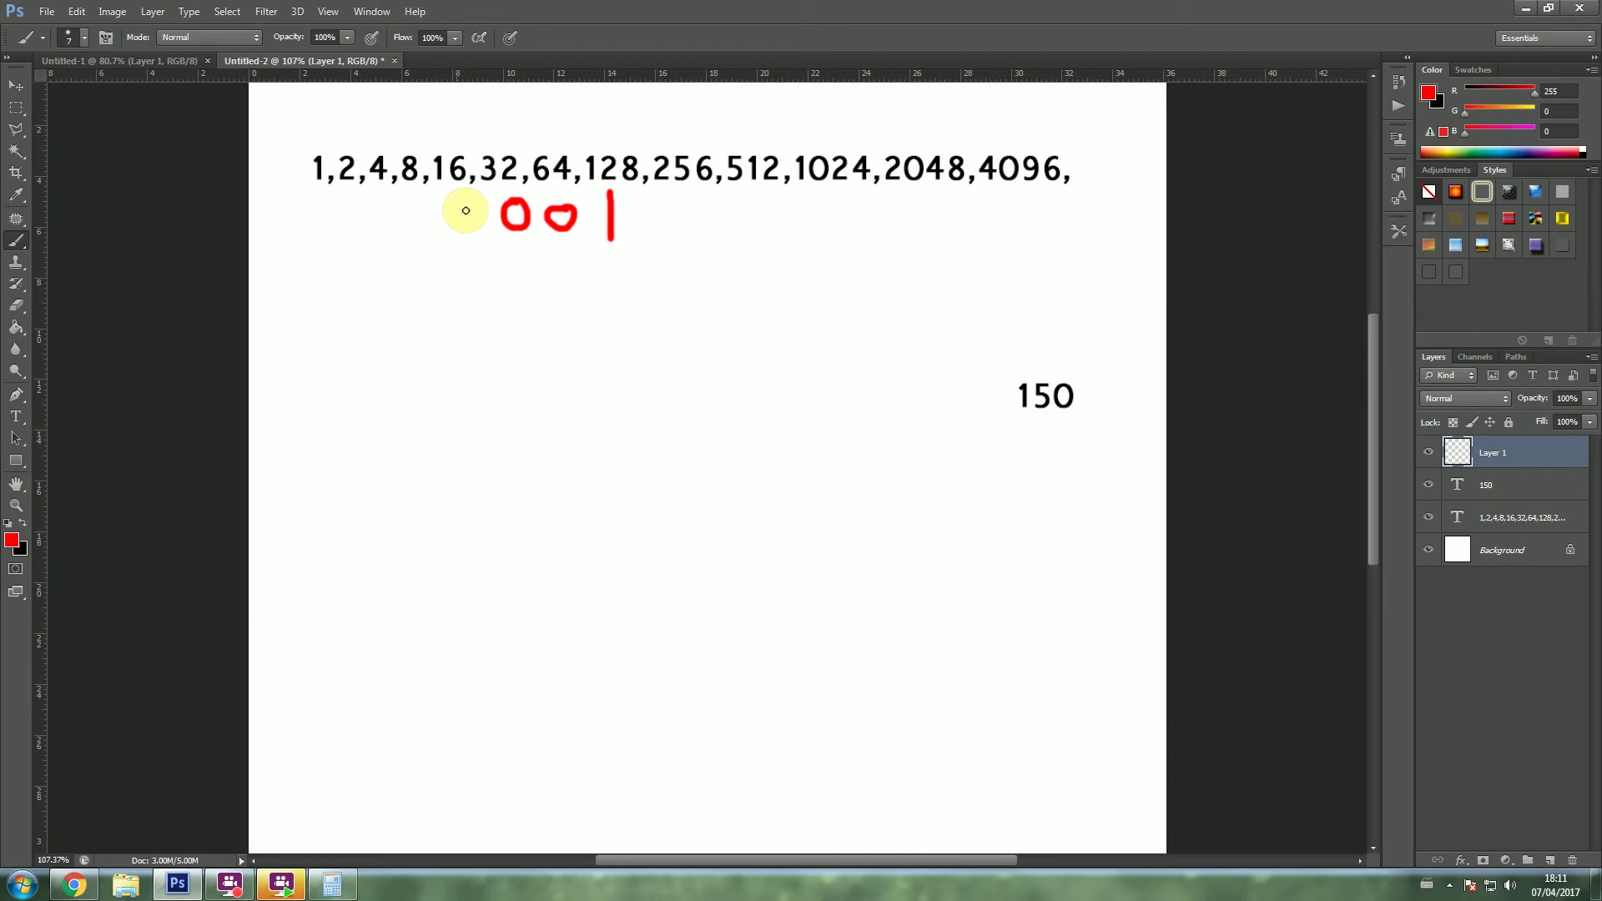
{"action": "left_click_drag", "start_coordinate": [458, 200], "coordinate": [463, 234]}
{"action": "key", "text": "alt+Tab"}
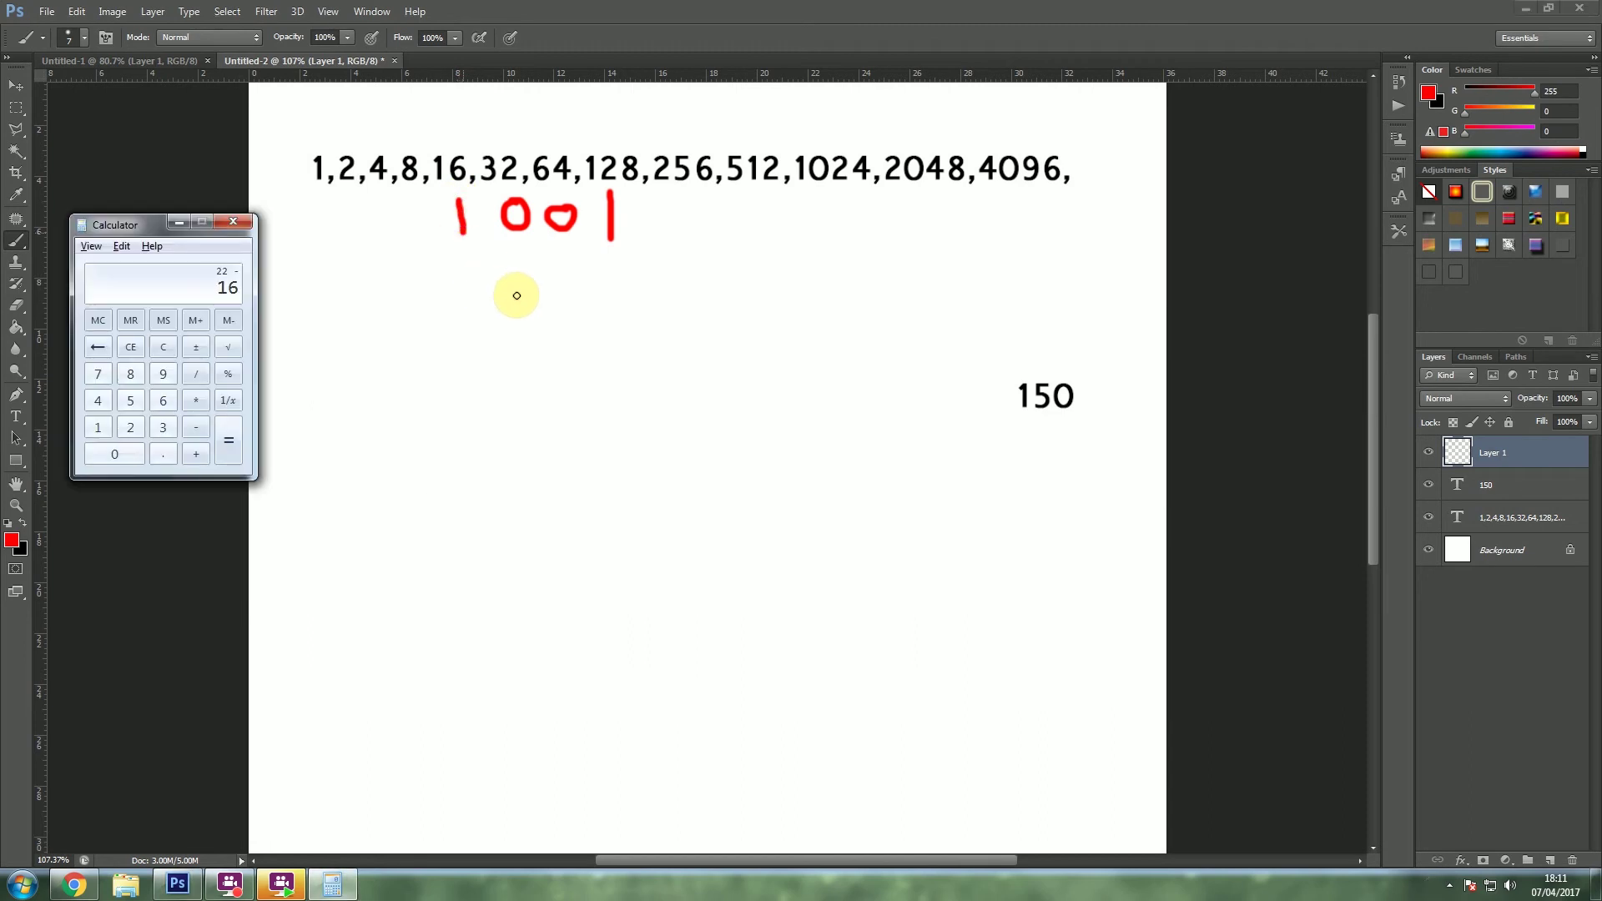
Step: Paint red 0, 1, 1, 0 under 8, 4, 2 and 1
{"action": "key", "text": "alt+Tab"}
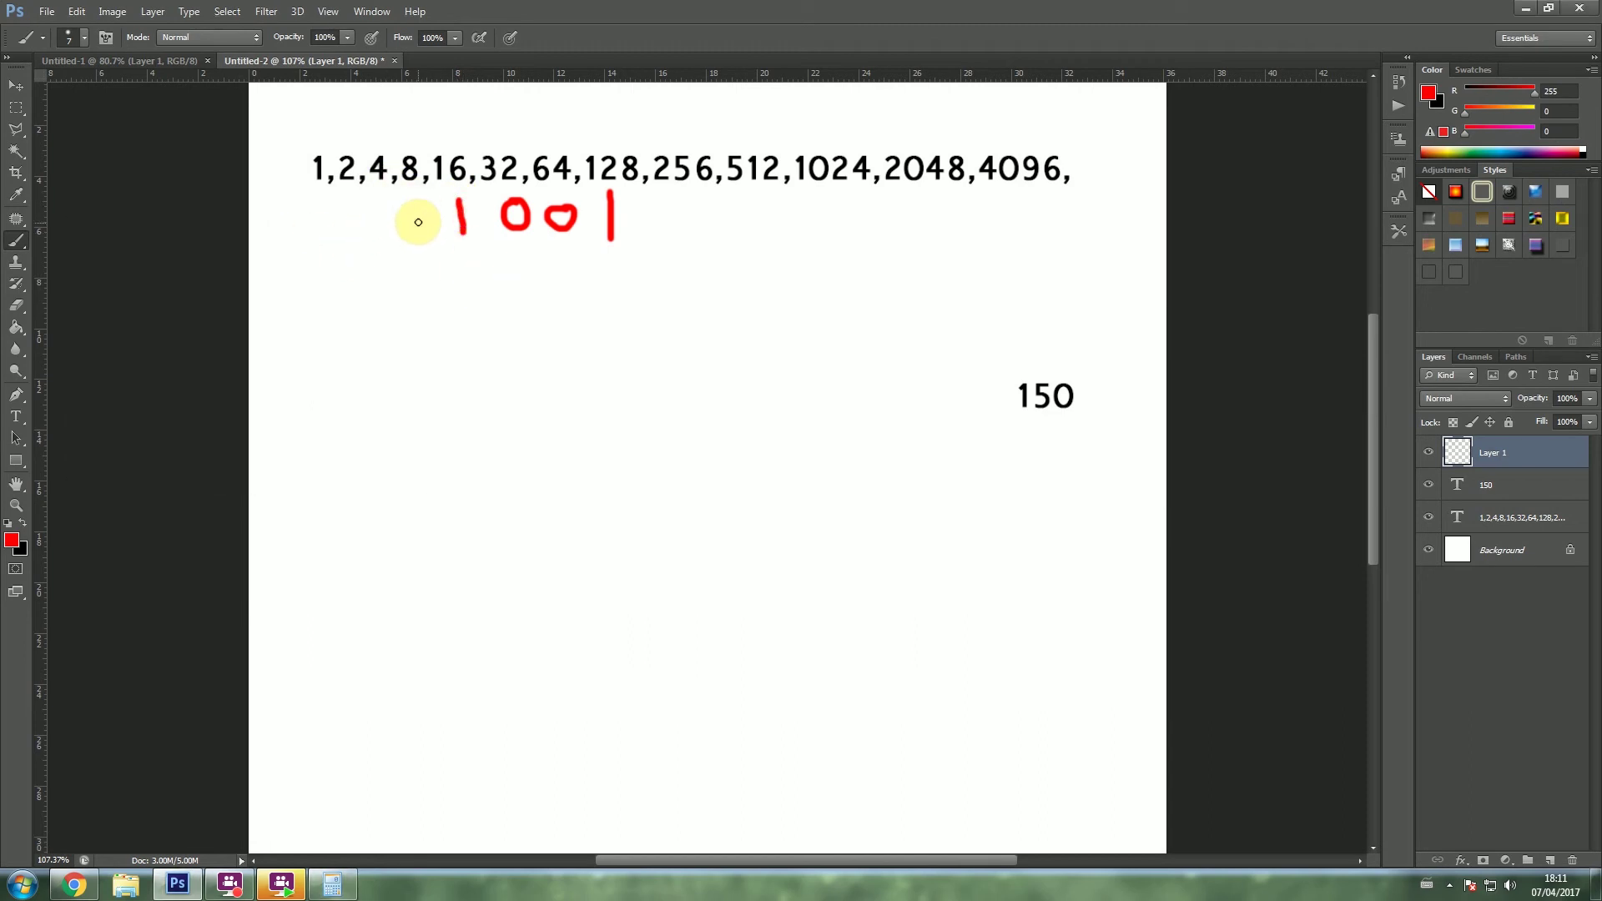
{"action": "left_click_drag", "start_coordinate": [410, 206], "coordinate": [405, 207]}
{"action": "key", "text": "alt+Tab"}
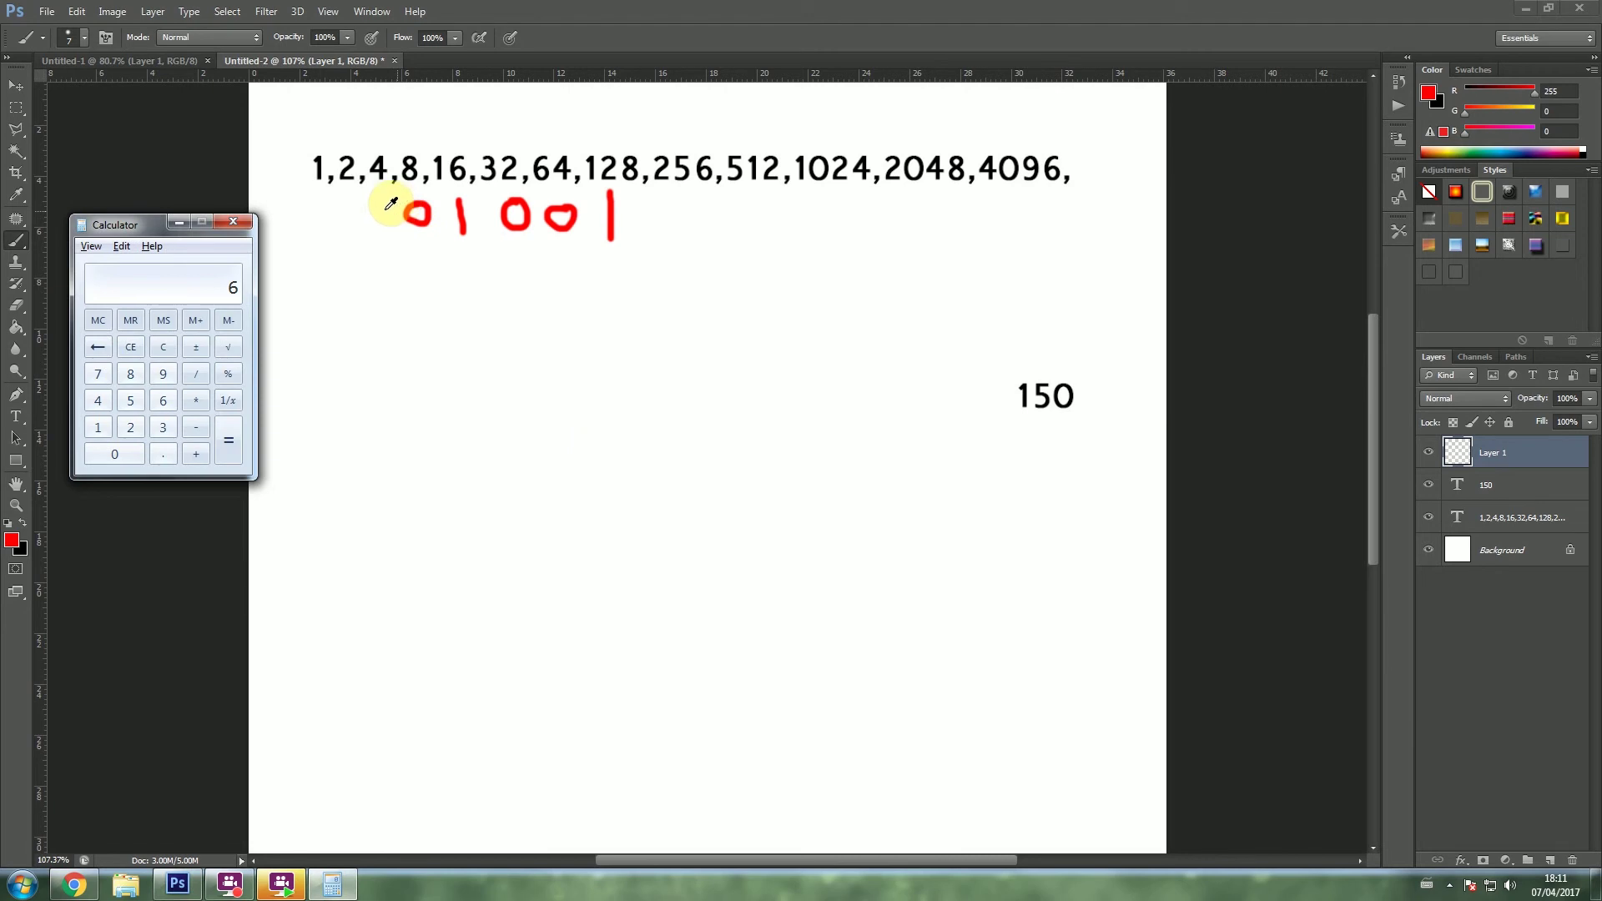
{"action": "key", "text": "alt+Tab"}
{"action": "left_click_drag", "start_coordinate": [383, 198], "coordinate": [383, 223]}
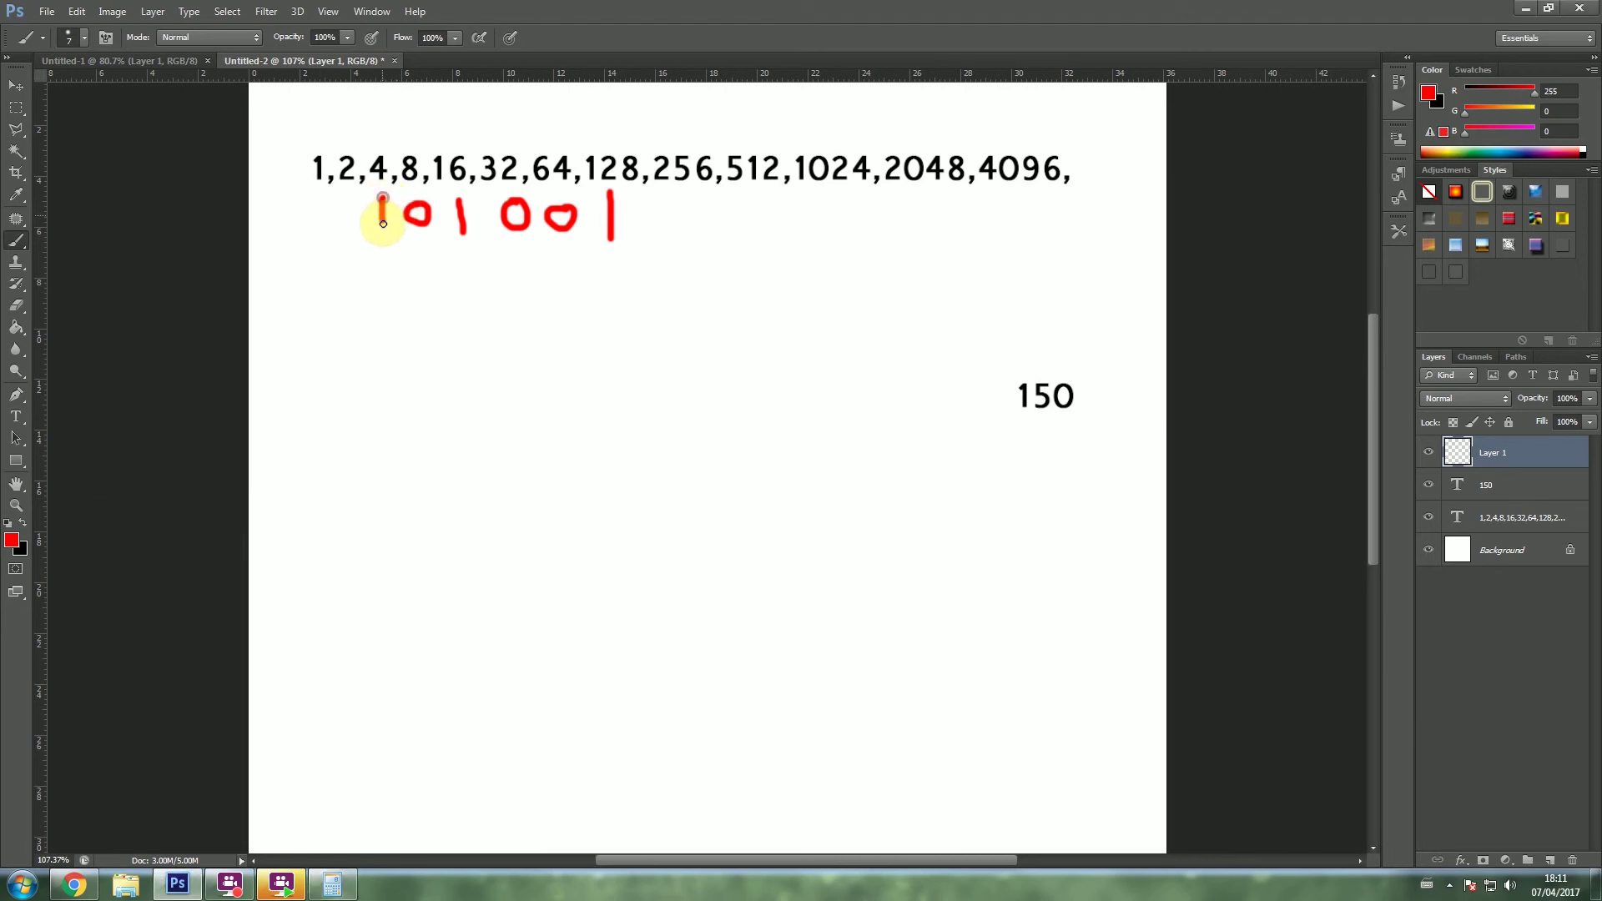
{"action": "key", "text": "alt+Tab"}
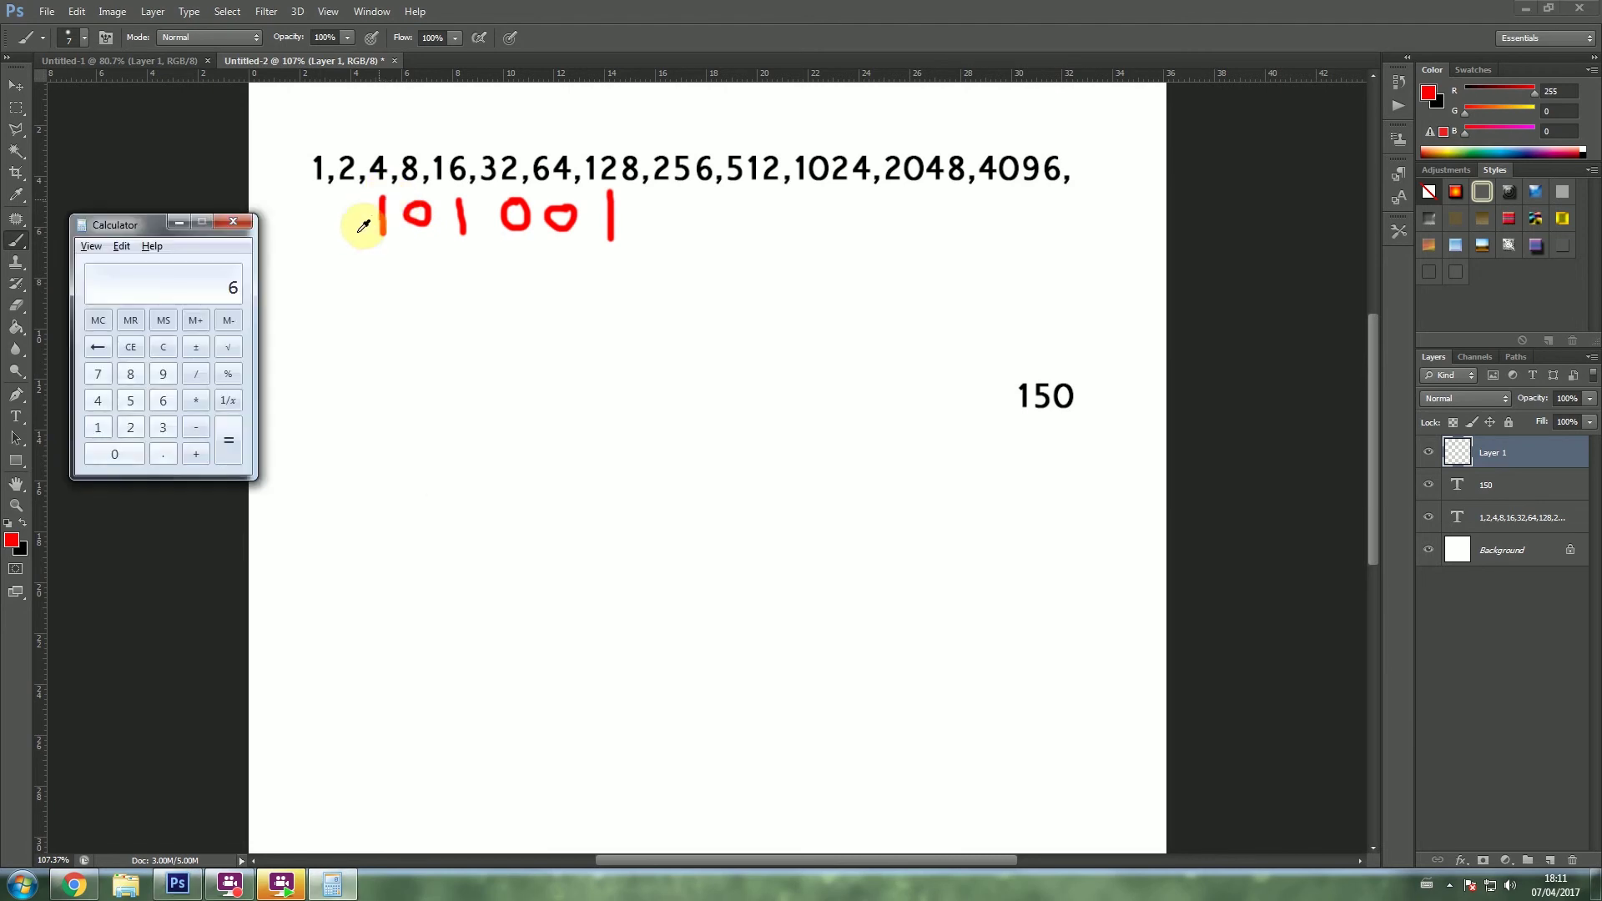
{"action": "key", "text": "alt+Tab"}
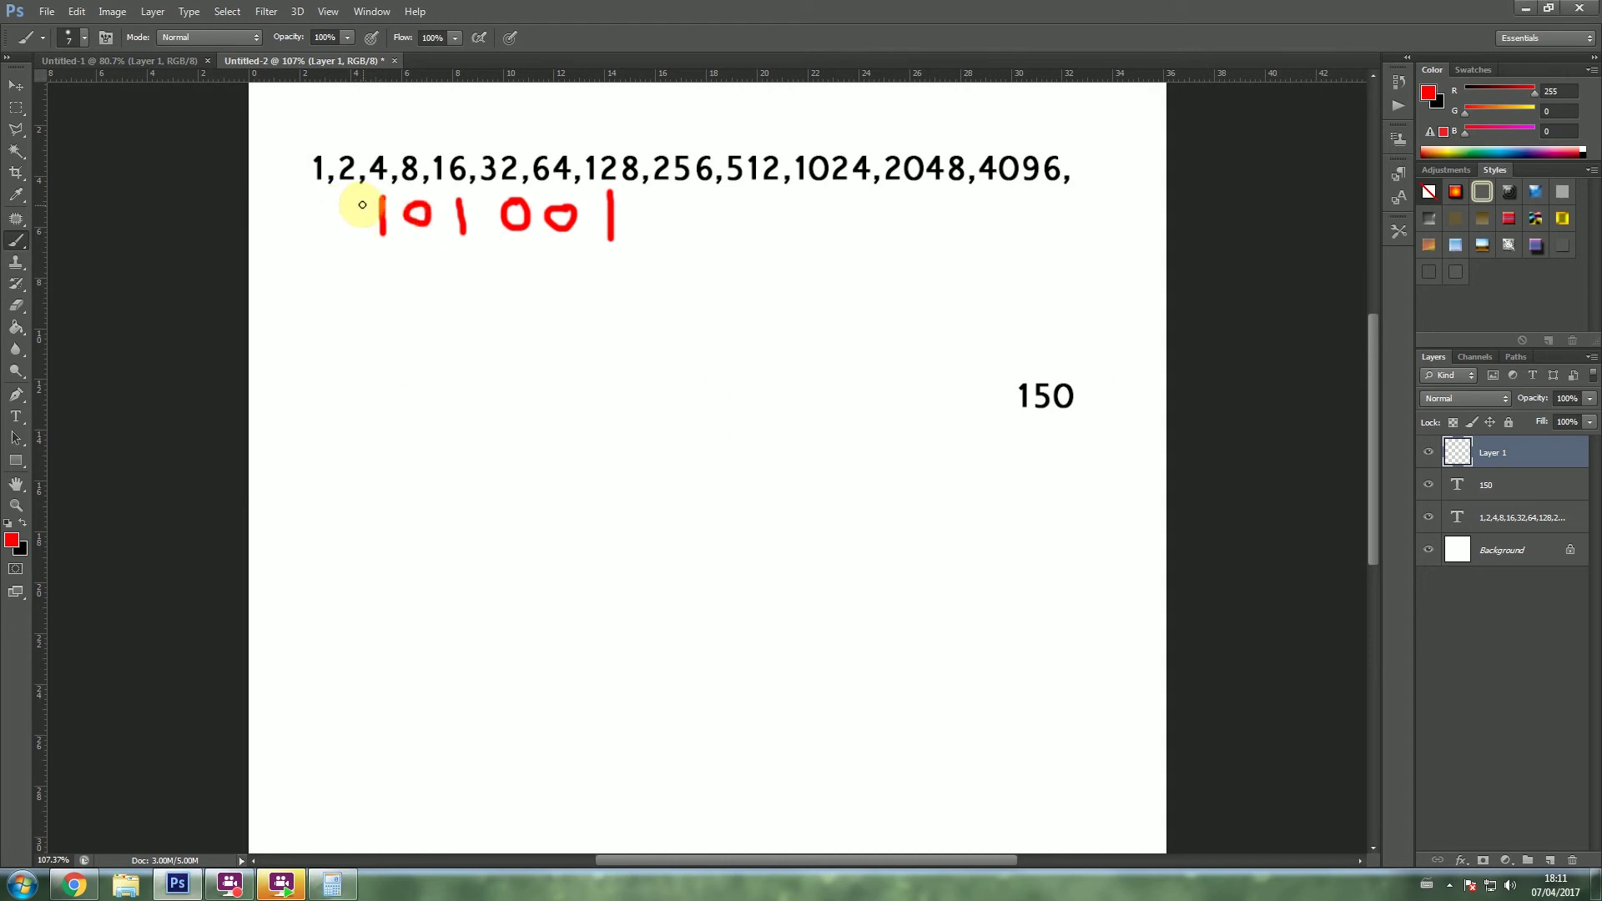
{"action": "left_click_drag", "start_coordinate": [347, 198], "coordinate": [347, 236]}
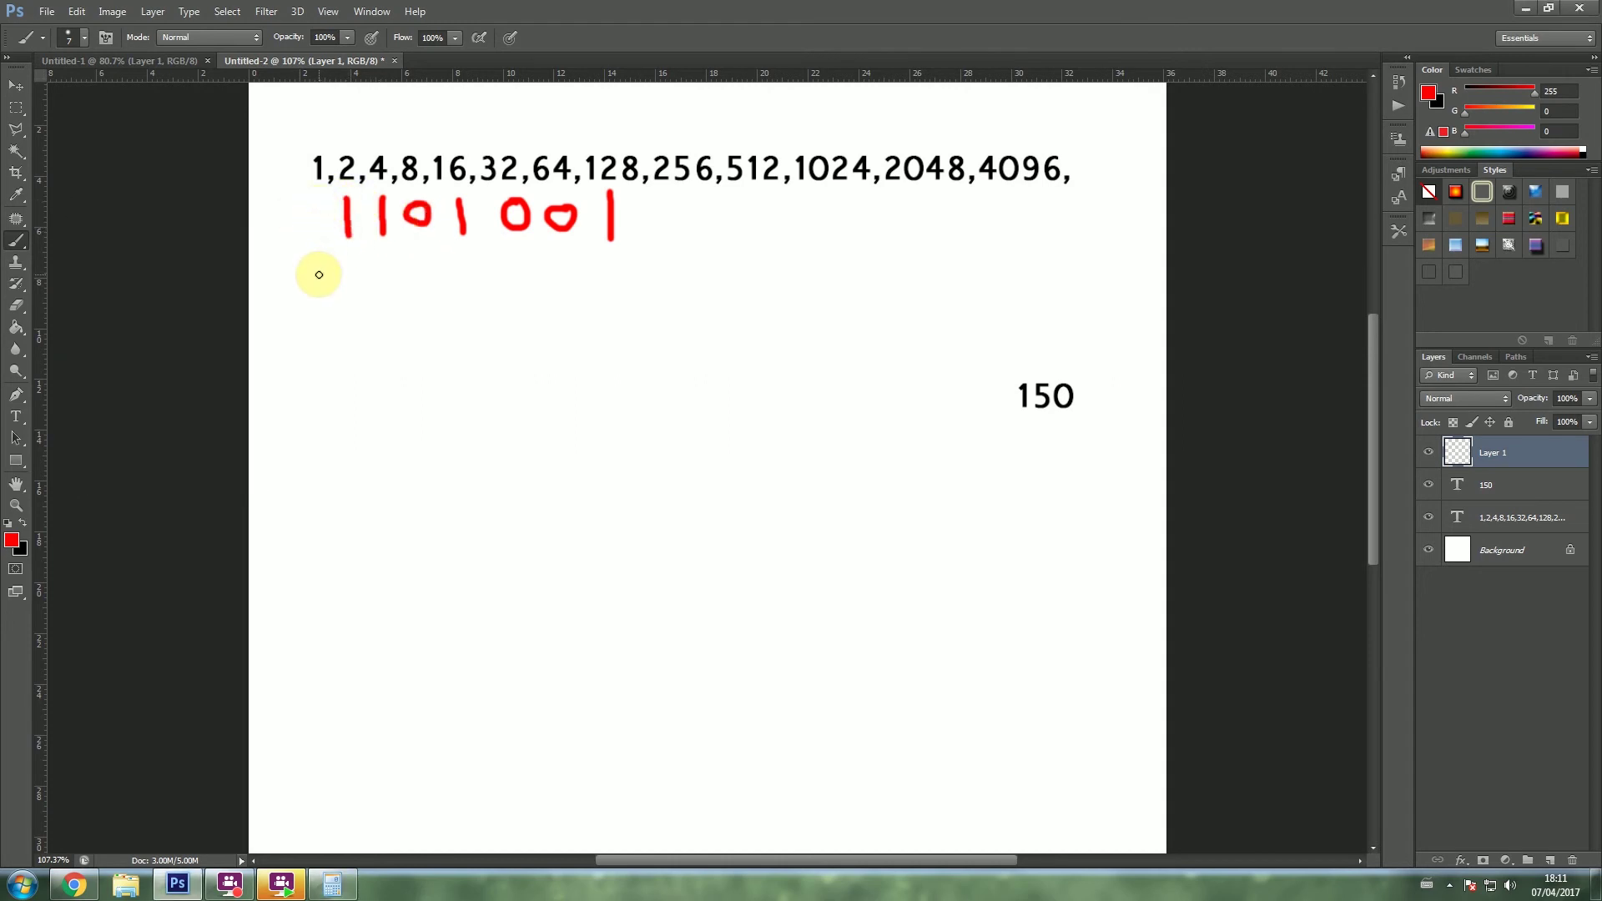
{"action": "left_click_drag", "start_coordinate": [319, 208], "coordinate": [321, 206]}
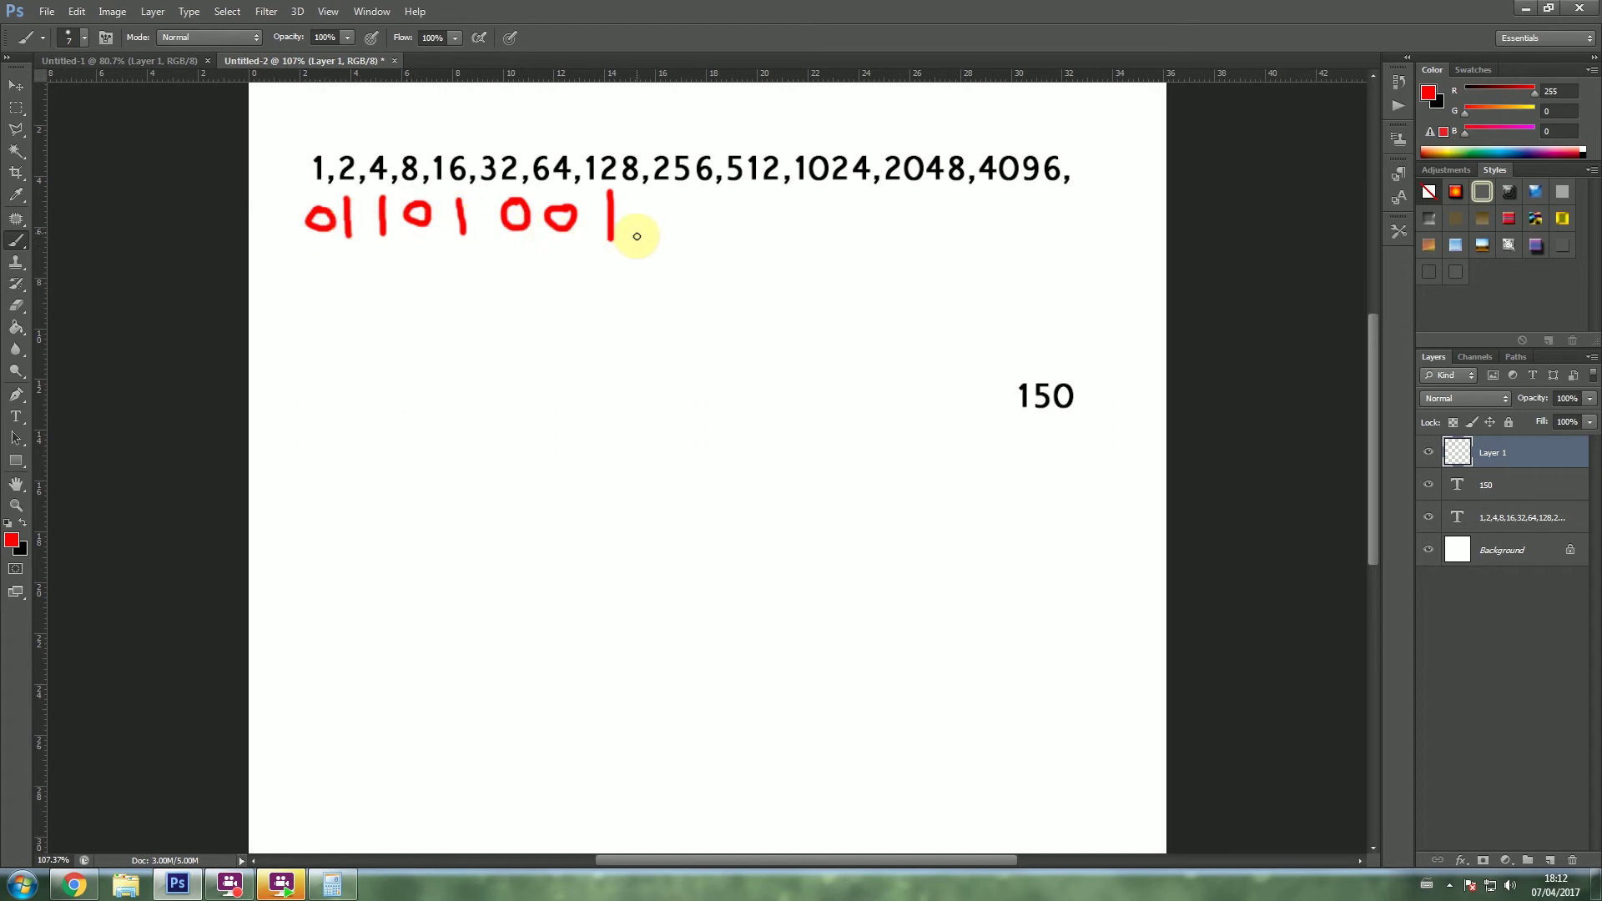
Step: Paint a red left-pointing arrow and write the reversed digits 10010110
{"action": "left_click_drag", "start_coordinate": [742, 285], "coordinate": [551, 299]}
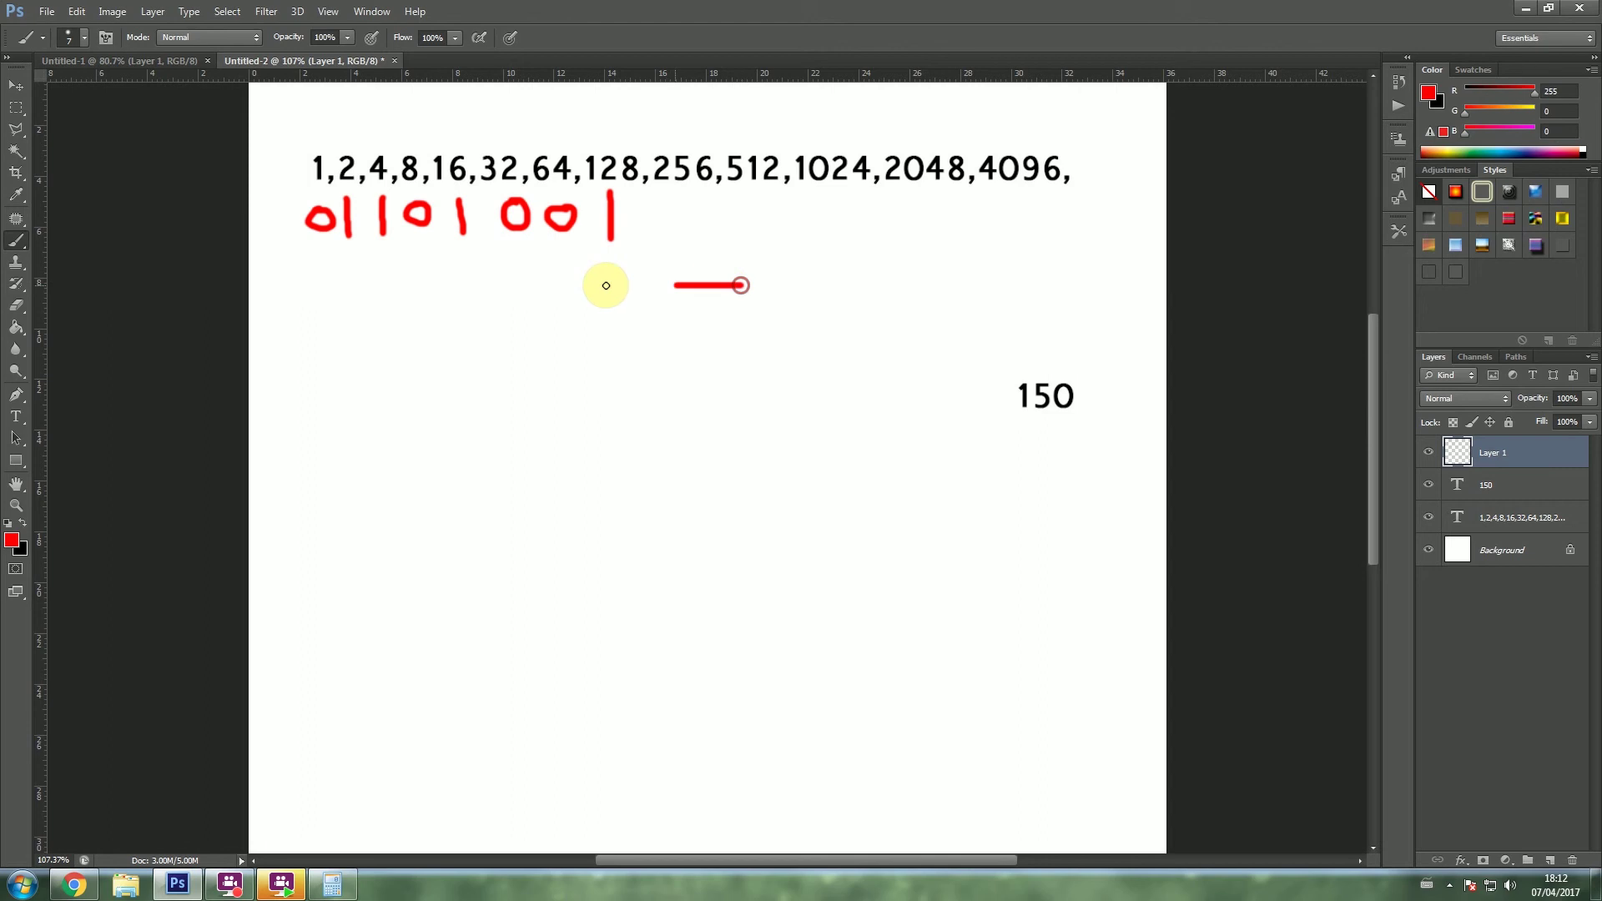
{"action": "left_click_drag", "start_coordinate": [616, 237], "coordinate": [619, 197]}
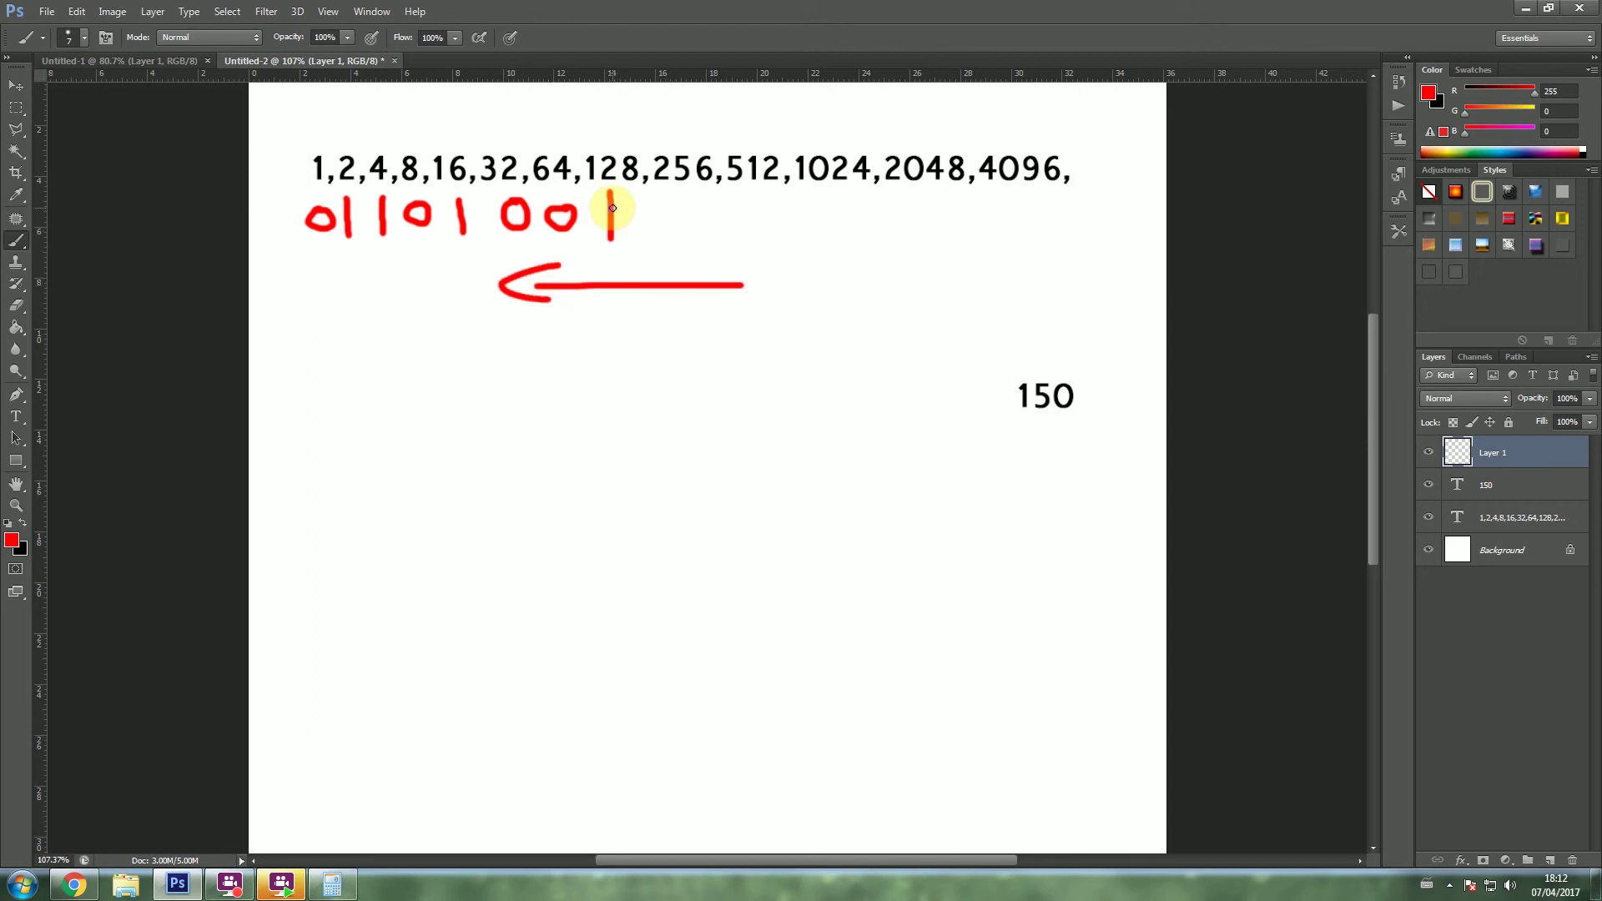
{"action": "left_click_drag", "start_coordinate": [318, 354], "coordinate": [317, 409]}
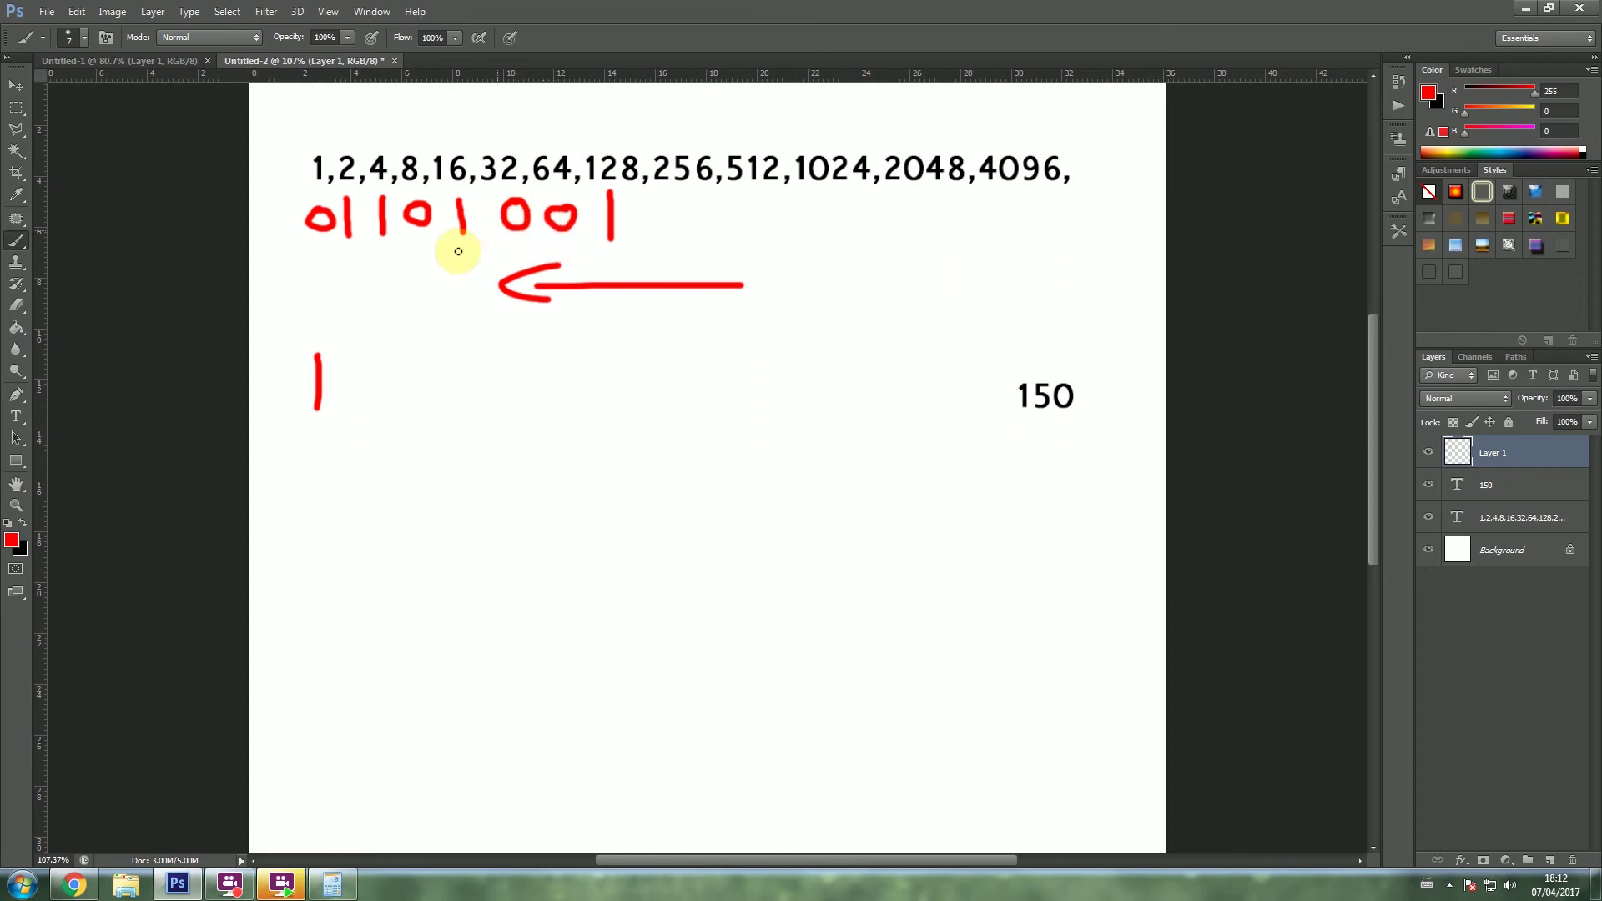
{"action": "mouse_move", "coordinate": [392, 369]}
{"action": "left_mouse_down"}
{"action": "mouse_move", "coordinate": [479, 415]}
{"action": "mouse_move", "coordinate": [511, 377]}
{"action": "mouse_move", "coordinate": [558, 422]}
{"action": "left_mouse_up"}
{"action": "mouse_move", "coordinate": [589, 359]}
{"action": "left_mouse_down"}
{"action": "mouse_move", "coordinate": [596, 417]}
{"action": "mouse_move", "coordinate": [639, 380]}
{"action": "left_mouse_up"}
Step: Box 10010110 in red with an equals sign, then open Calculator's mode menu
{"action": "mouse_move", "coordinate": [727, 420]}
{"action": "left_mouse_down"}
{"action": "mouse_move", "coordinate": [447, 455]}
{"action": "mouse_move", "coordinate": [286, 452]}
{"action": "mouse_move", "coordinate": [654, 340]}
{"action": "mouse_move", "coordinate": [724, 419]}
{"action": "mouse_move", "coordinate": [818, 421]}
{"action": "mouse_move", "coordinate": [817, 402]}
{"action": "left_mouse_up"}
{"action": "left_click", "coordinate": [332, 883]}
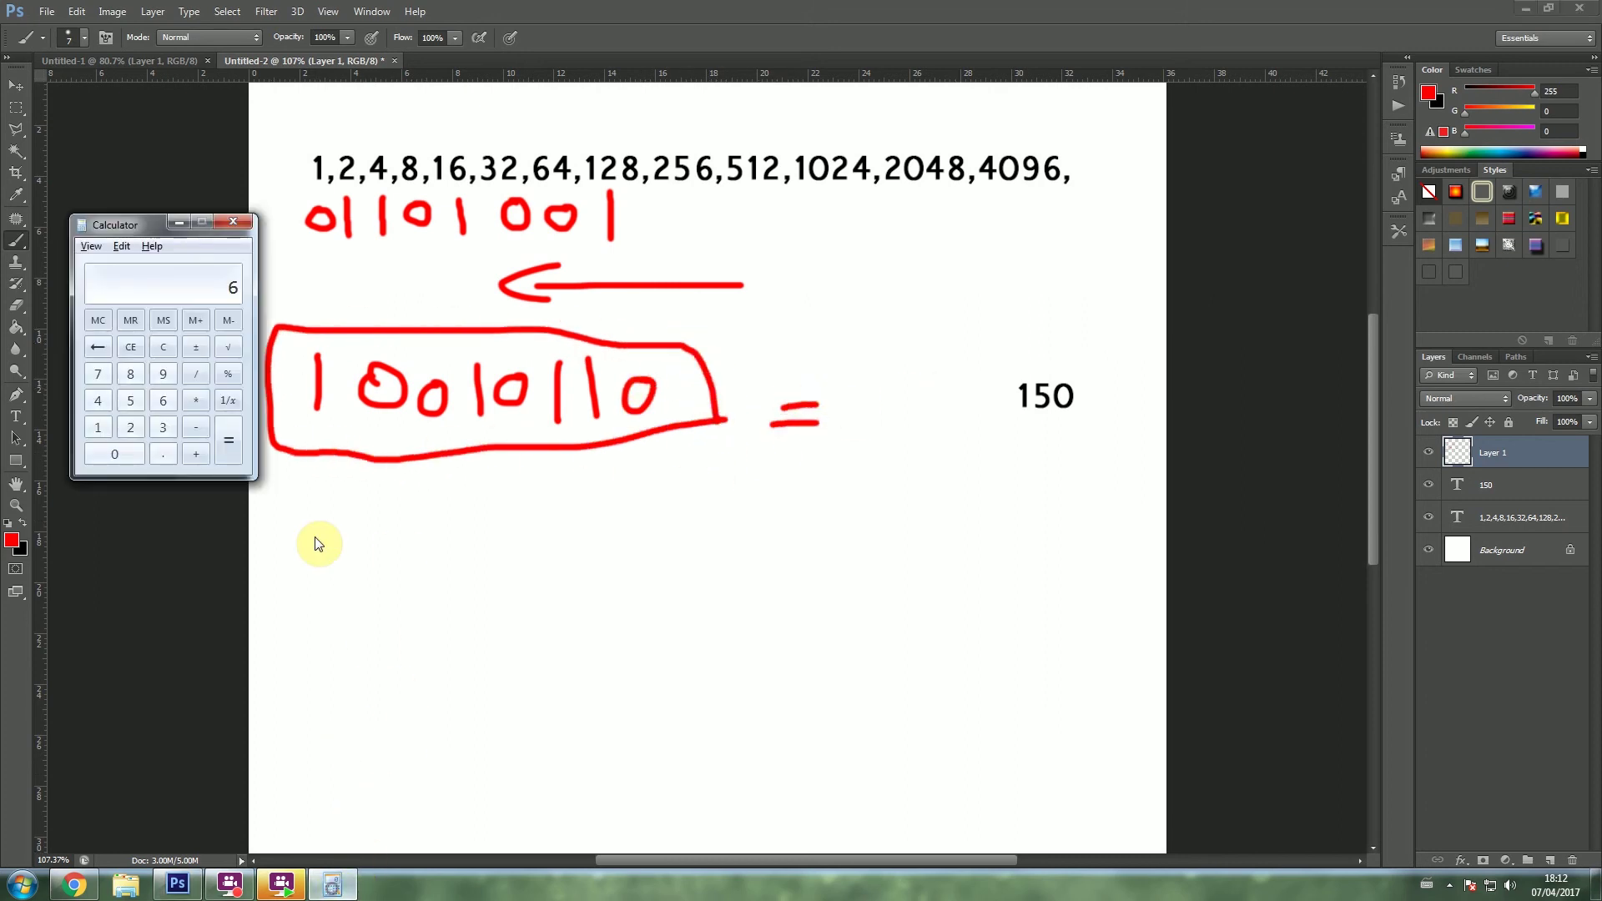
{"action": "left_click", "coordinate": [90, 247]}
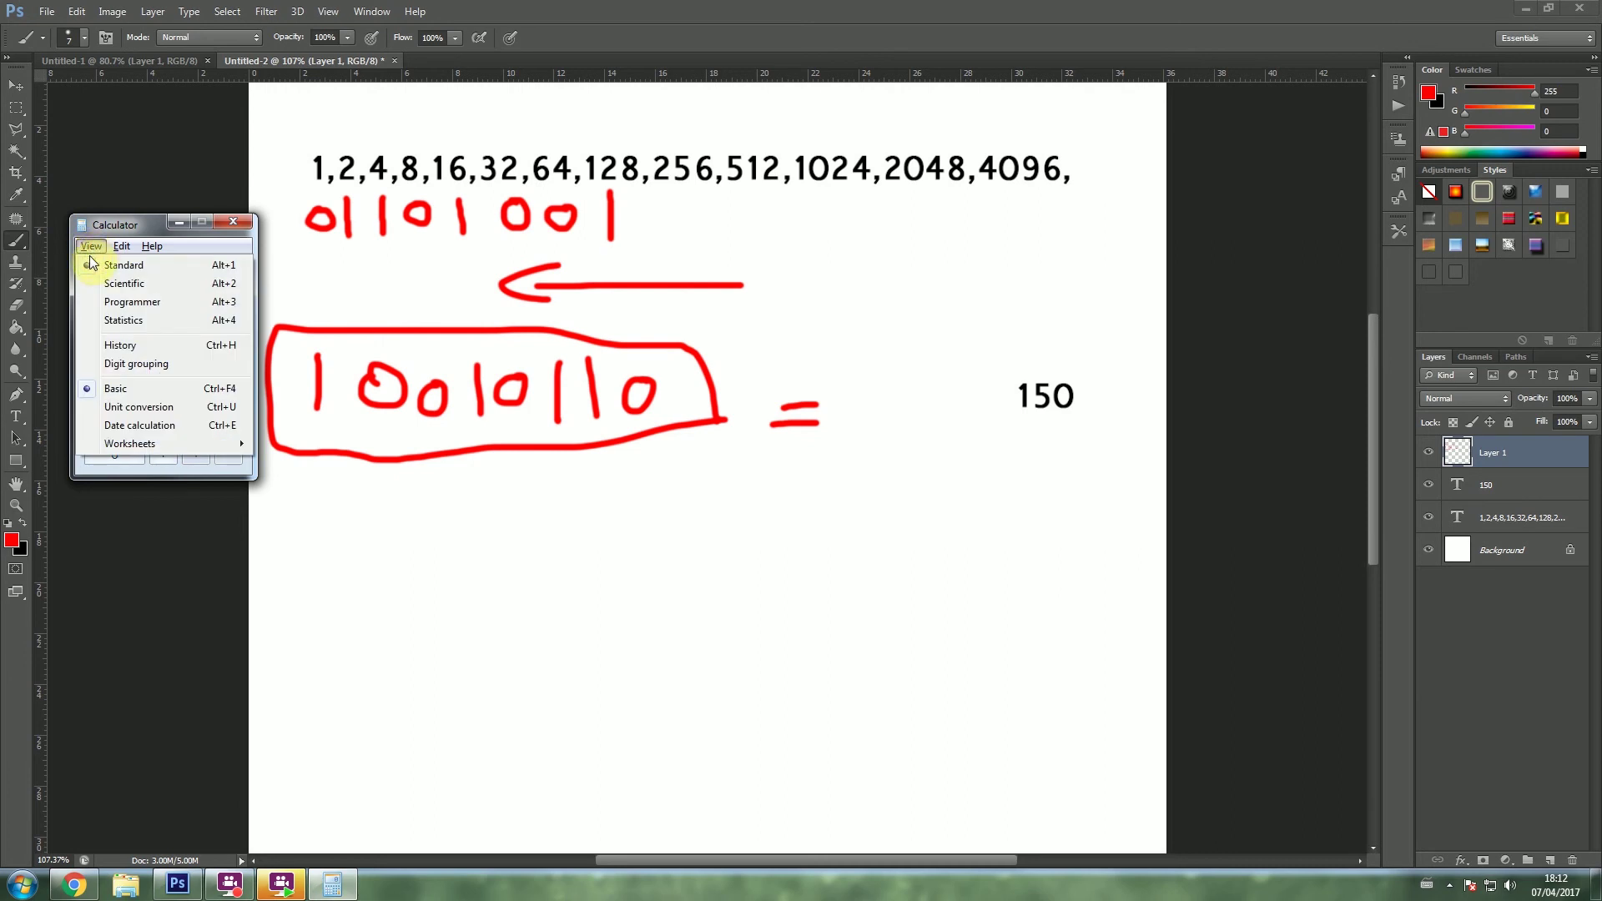
Step: Switch Calculator to Programmer view, compare 150's bits 1001 0110, then close it
{"action": "left_click", "coordinate": [130, 301]}
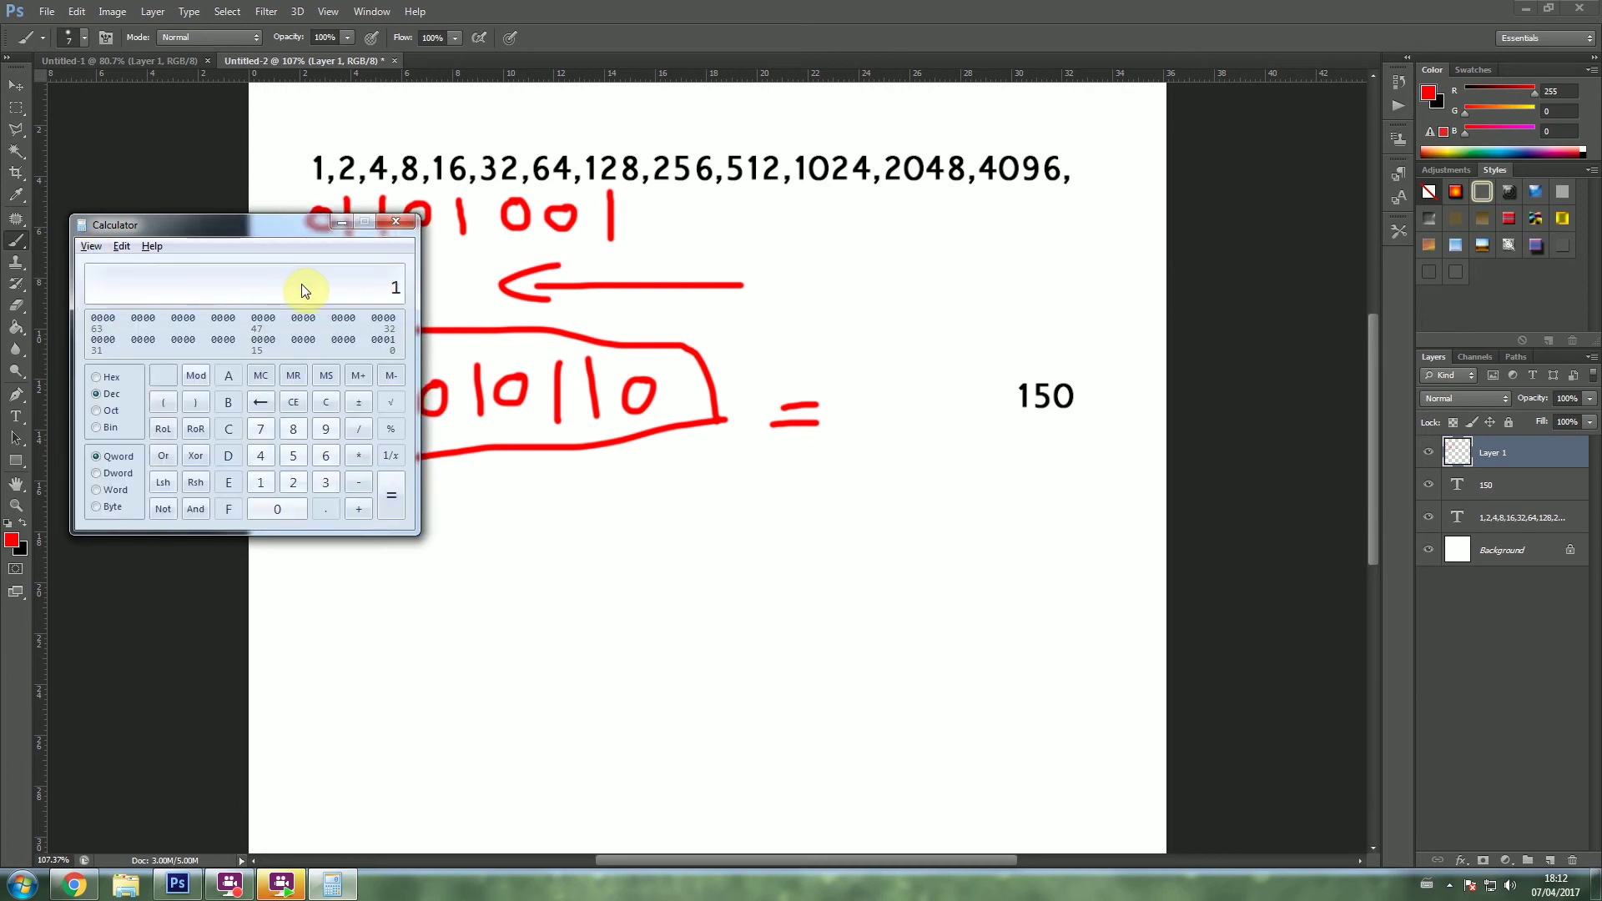
{"action": "left_click_drag", "start_coordinate": [289, 226], "coordinate": [446, 465]}
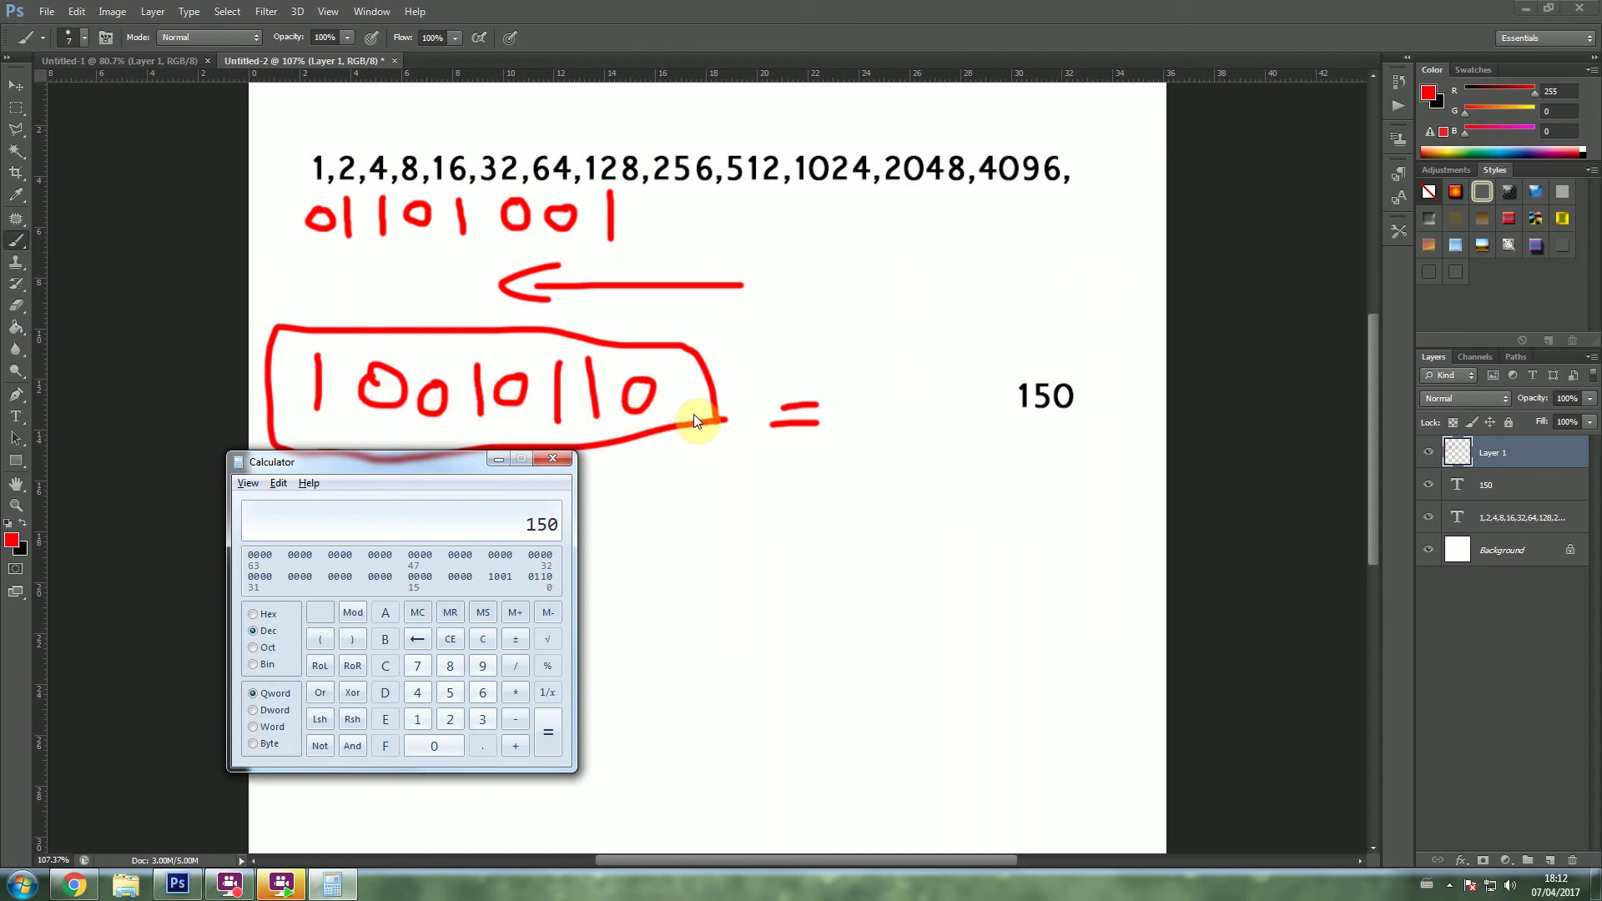
{"action": "left_click", "coordinate": [564, 459]}
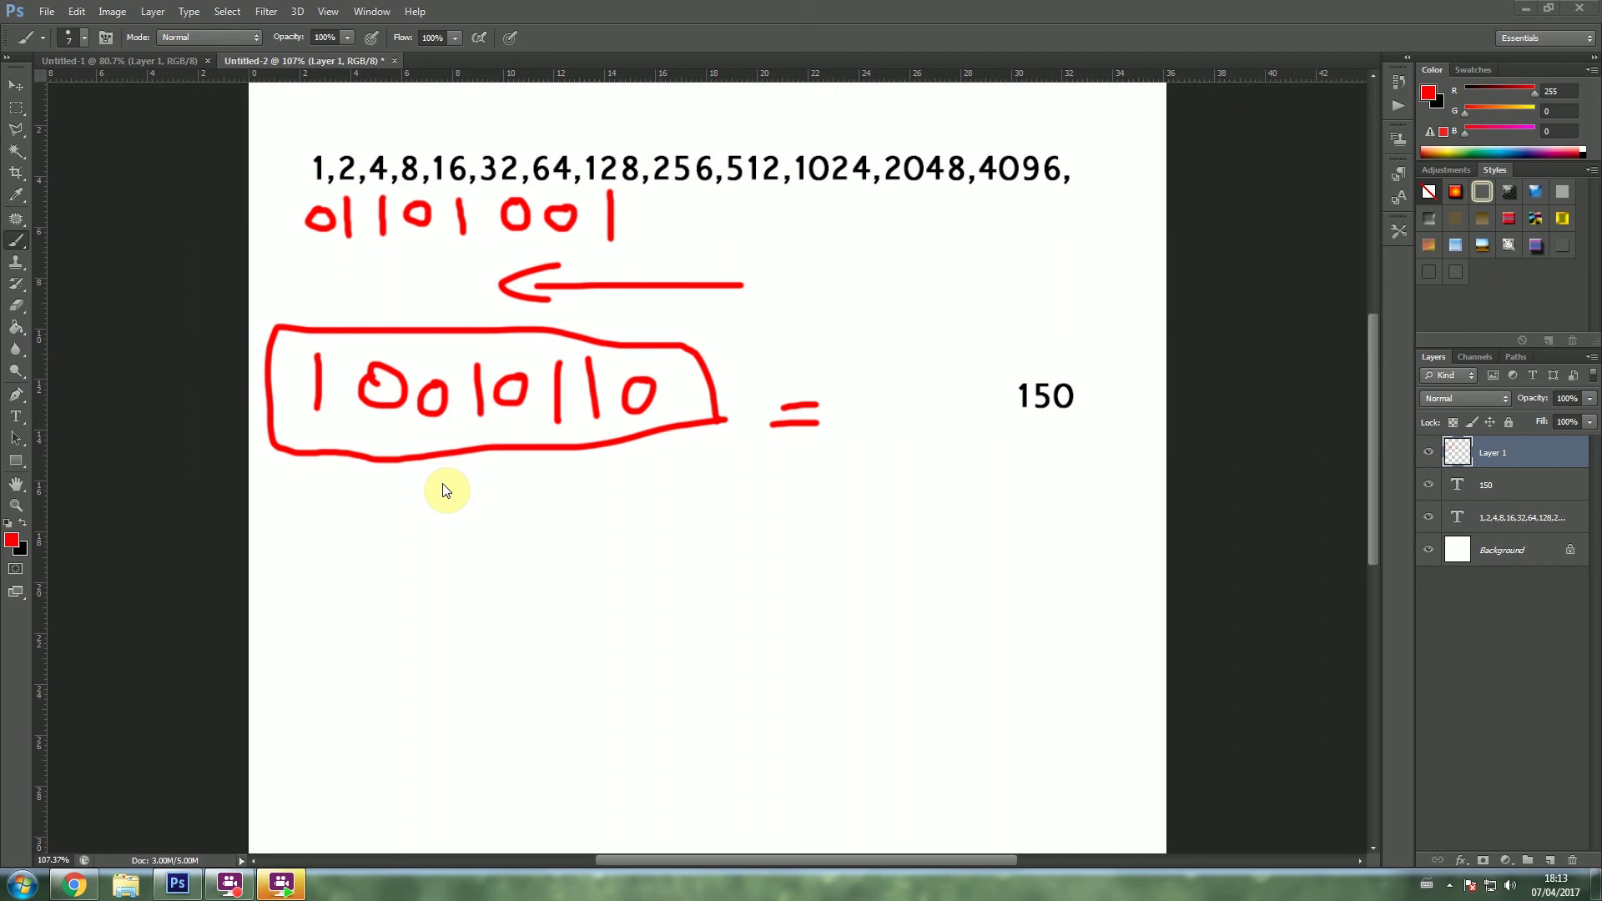
{"action": "left_click", "coordinate": [238, 885]}
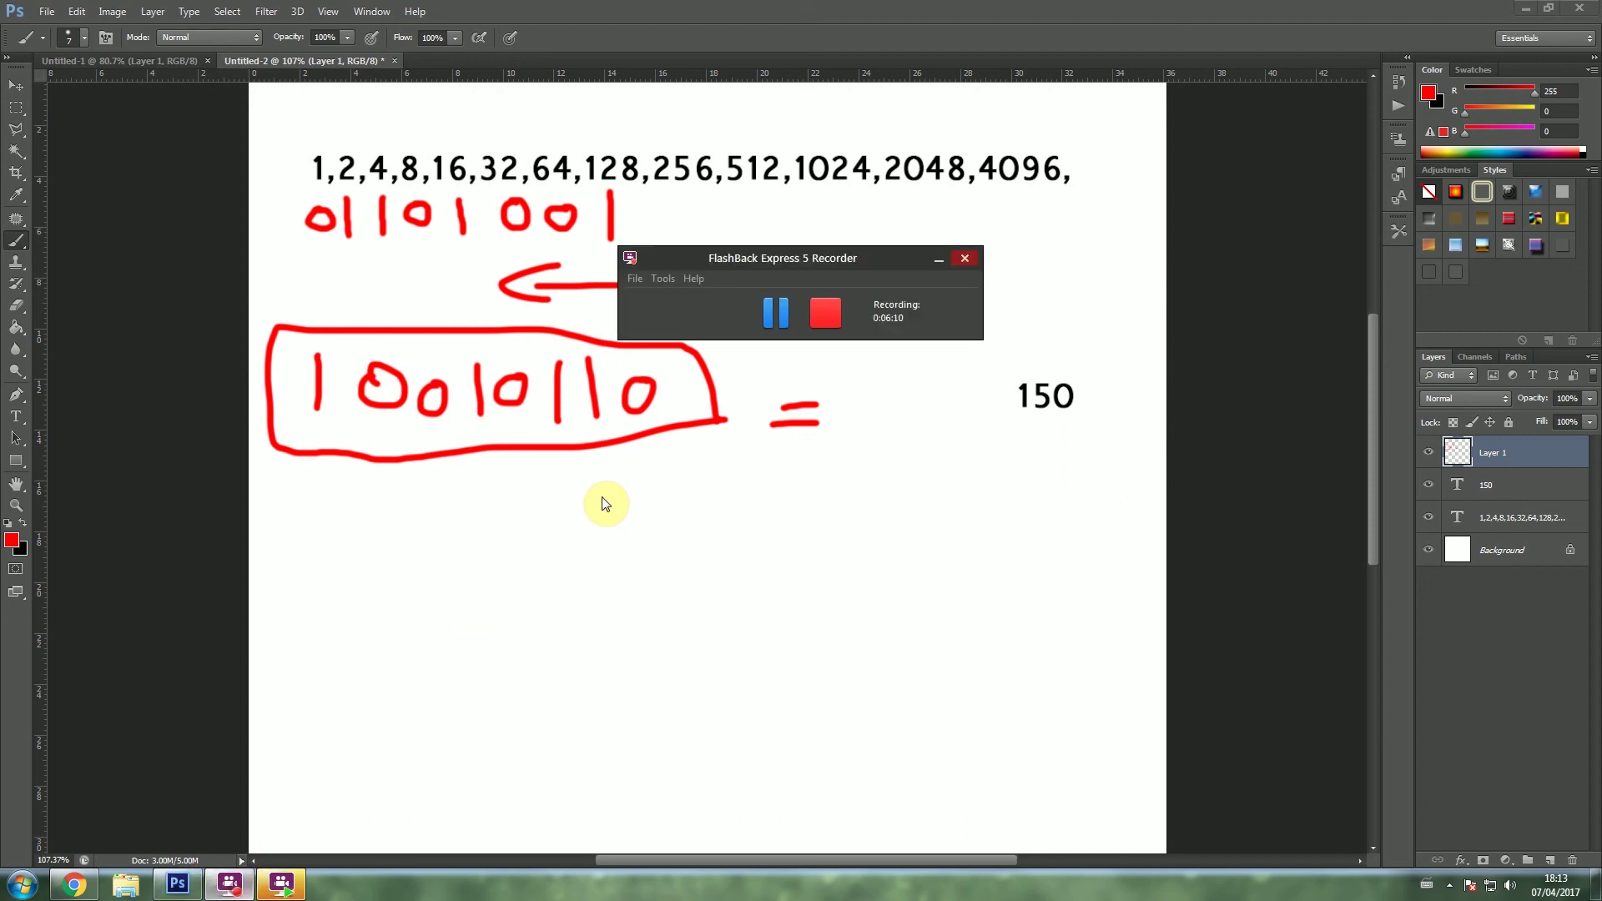